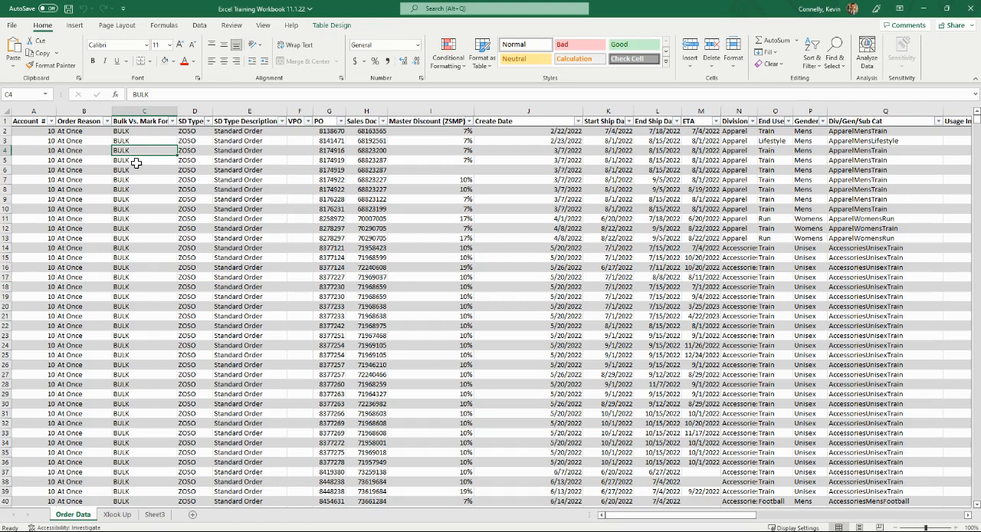
Examine how far down the records in the order table's Account # column extend
key("Left")
key("Left")
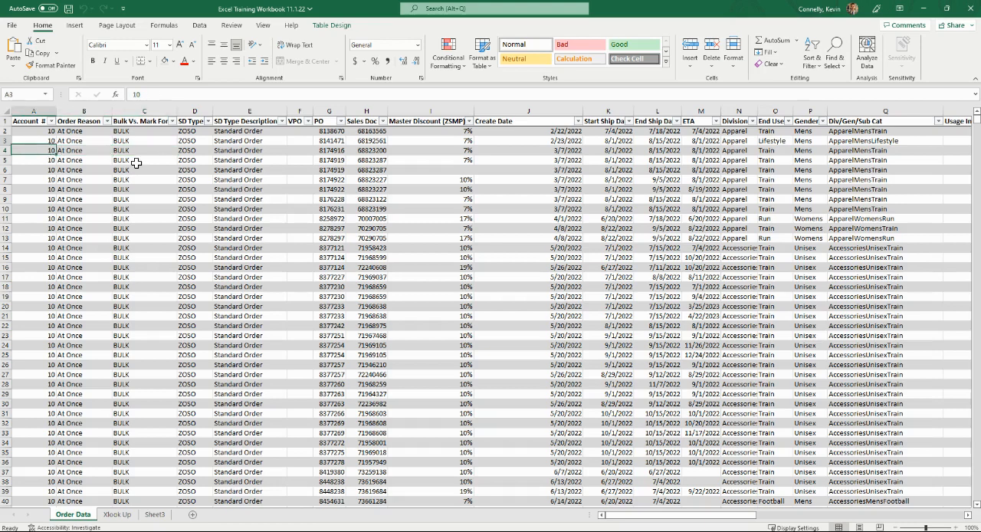
key("ctrl+shift+Down")
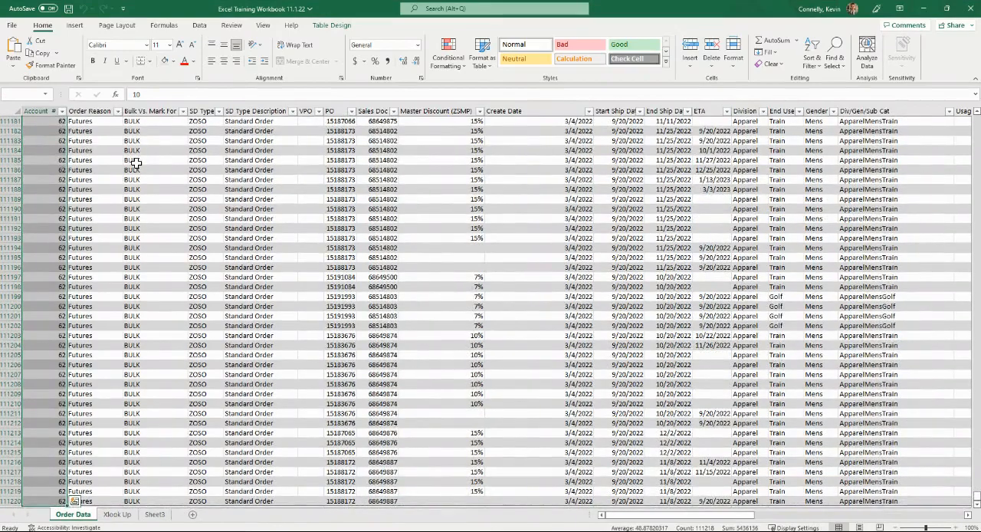
key("ctrl+Home")
left_click(100, 132)
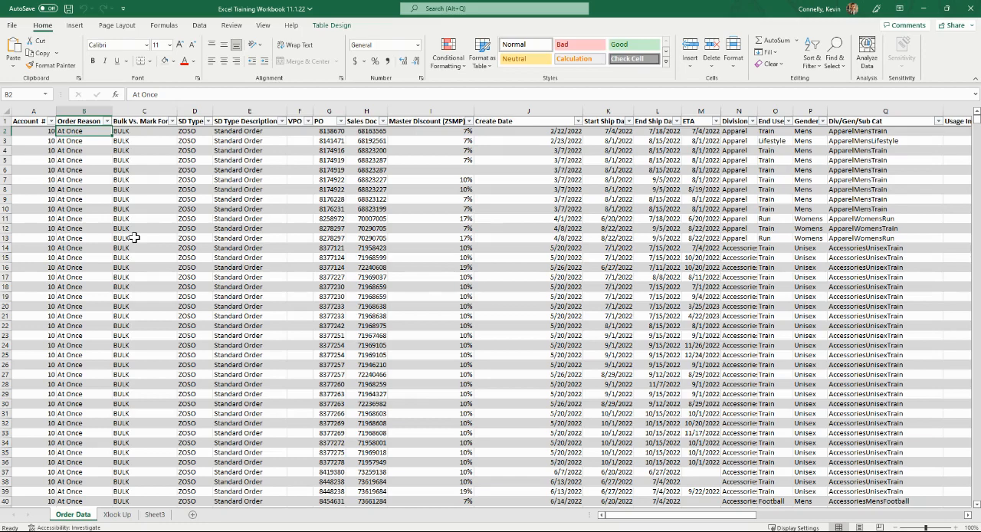
left_click(79, 160)
left_click(95, 143)
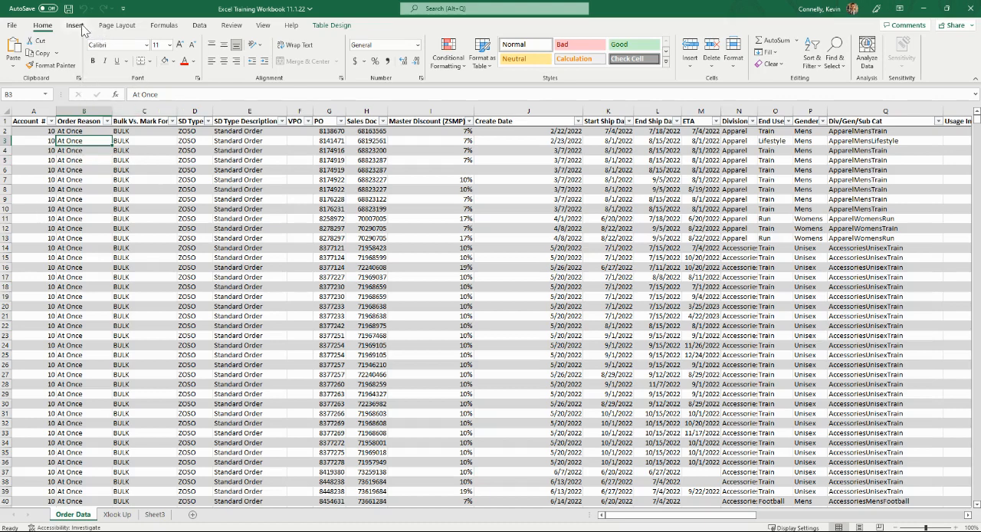
left_click(84, 121)
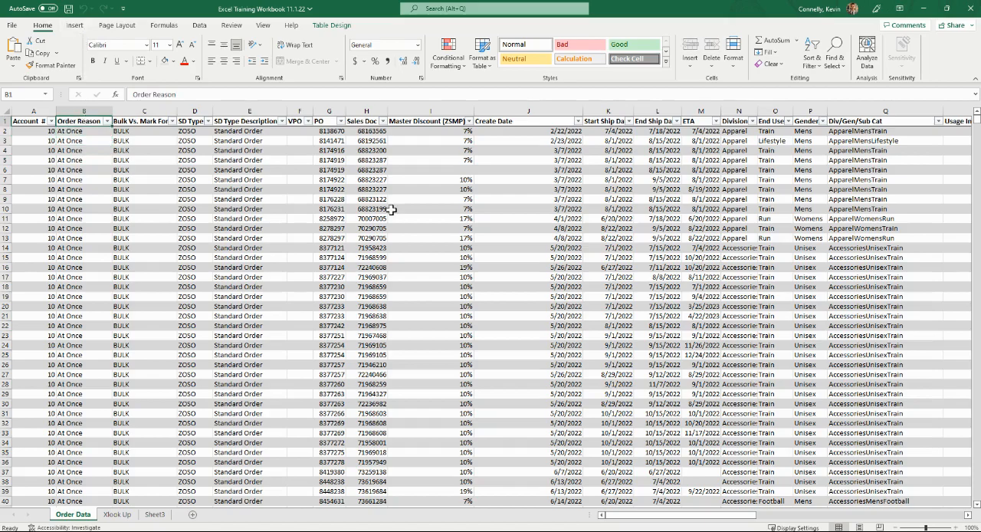
Look across the order table's header row to review the available columns
key("Right")
key("Right")
key("Right")
key("Right")
key("Right")
key("Right")
key("Right")
key("Right")
key("Right")
key("Right")
key("Right")
key("Right")
key("Right")
key("Right")
key("Right")
key("Right")
key("Right")
key("Right")
key("Right")
key("Right")
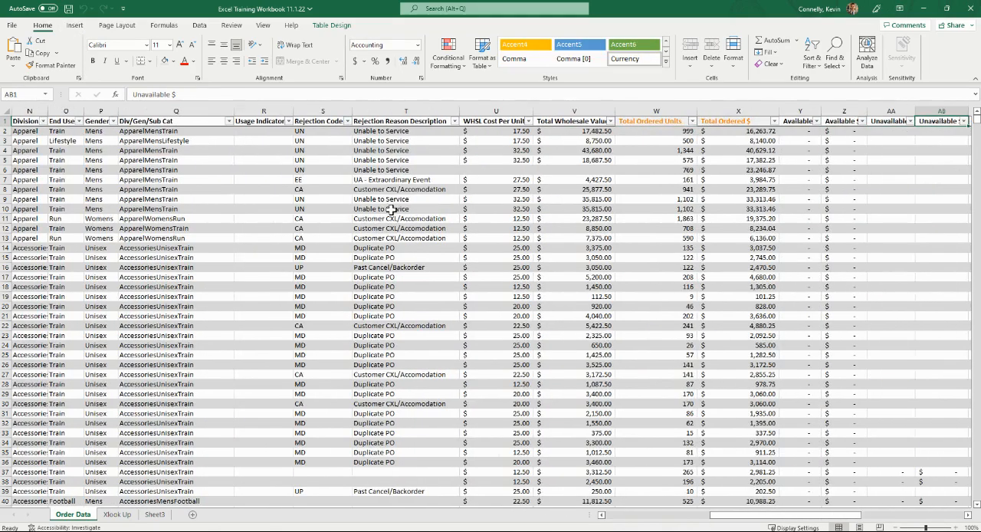
key("Right")
key("Right")
key("Right")
key("Right")
key("Right")
key("Right")
key("Right")
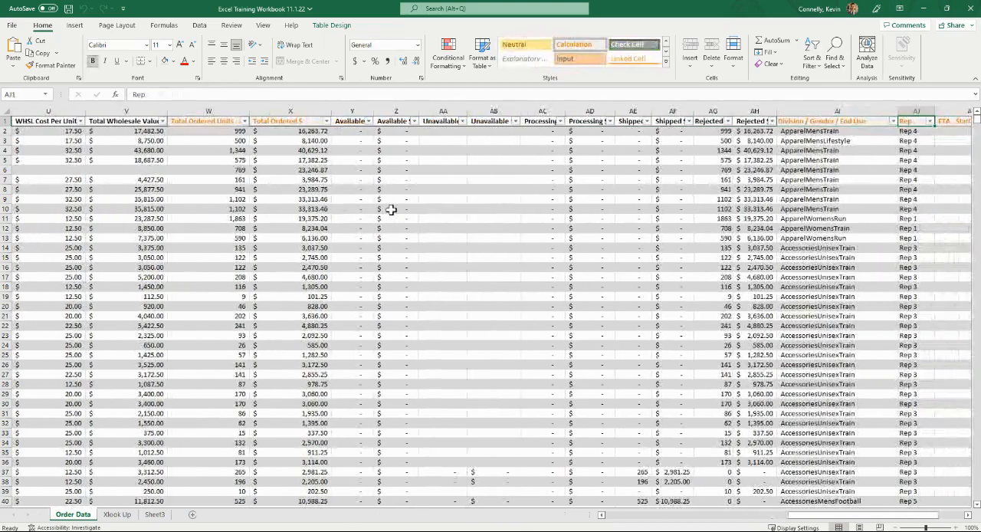
key("Right")
key("Right")
key("Right")
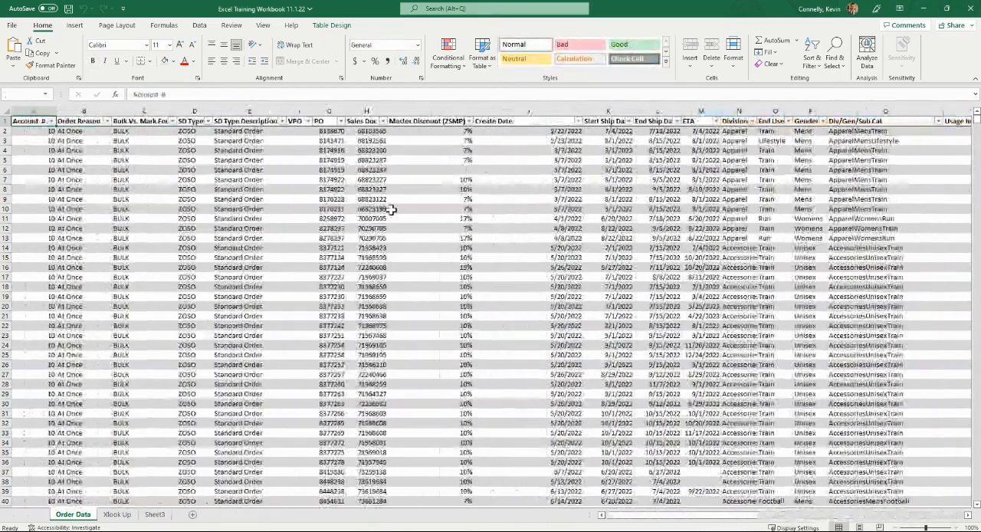
Insert a PivotTable based on the order data table on a new worksheet
key("Down")
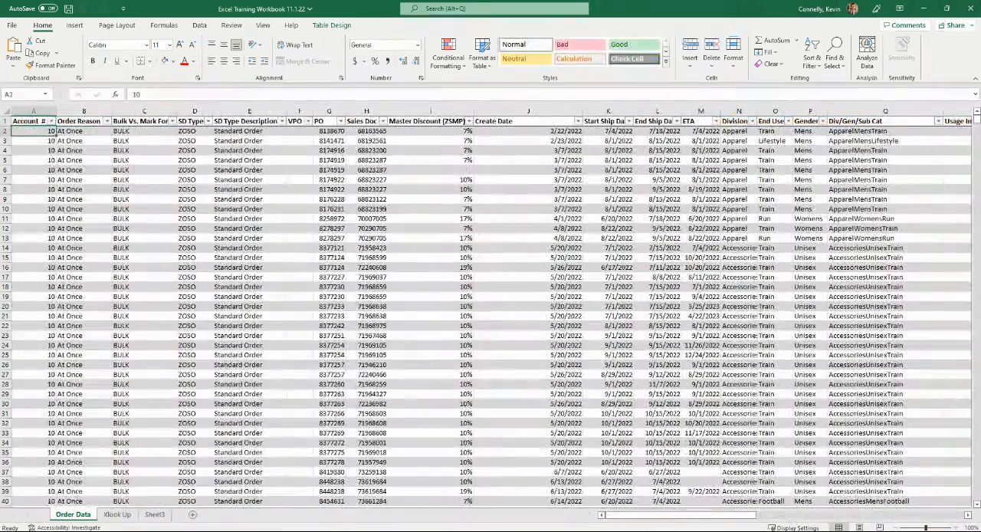
left_click(74, 25)
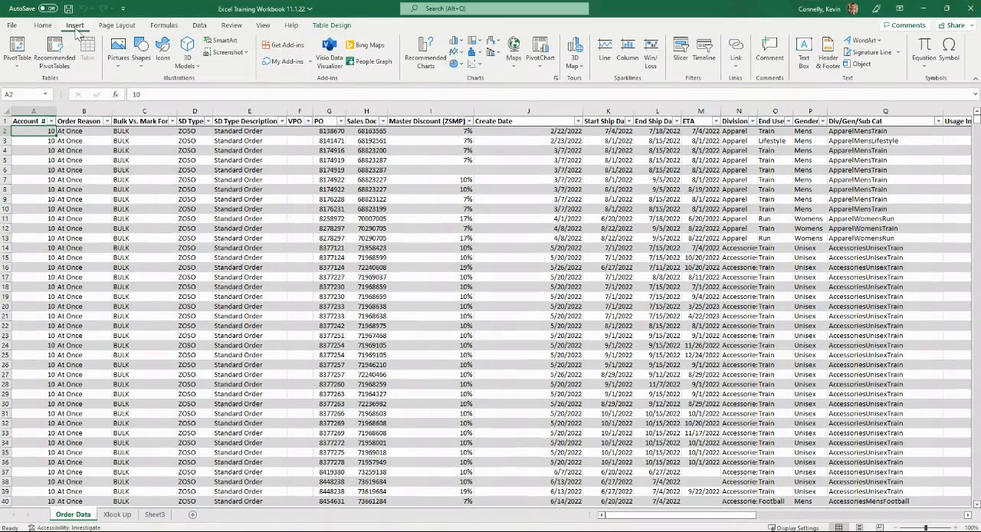
left_click(52, 44)
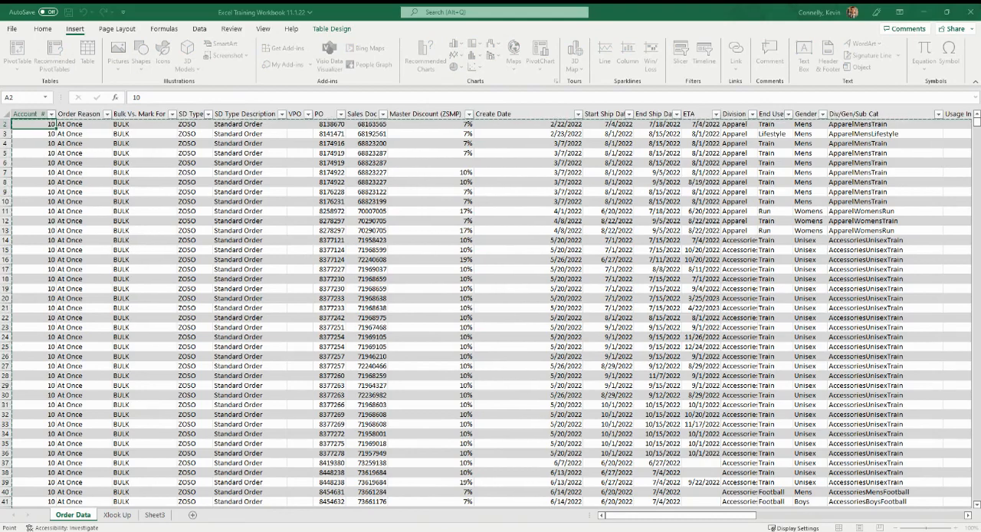
key("Return")
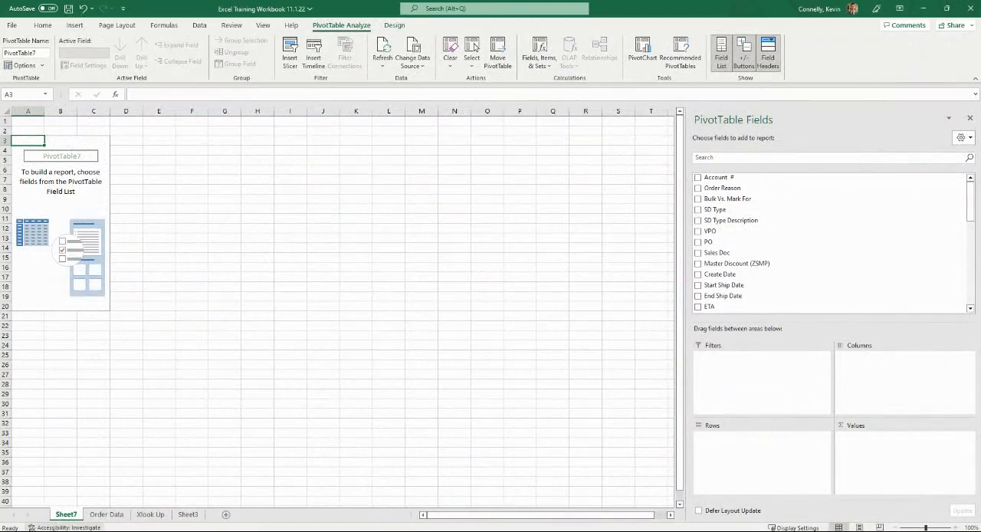
Rename the new PivotTable worksheet as Pivot
left_click(67, 513)
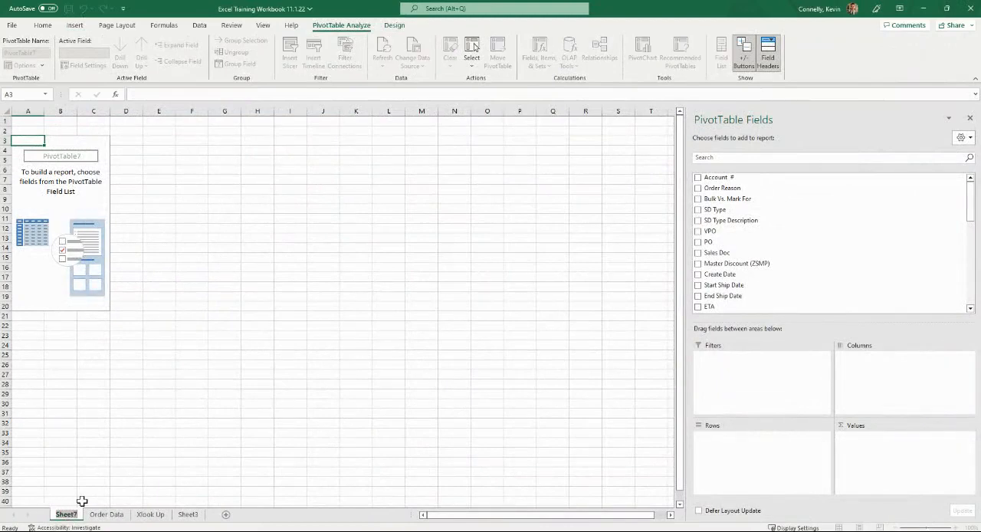
type("Pivot")
key("Return")
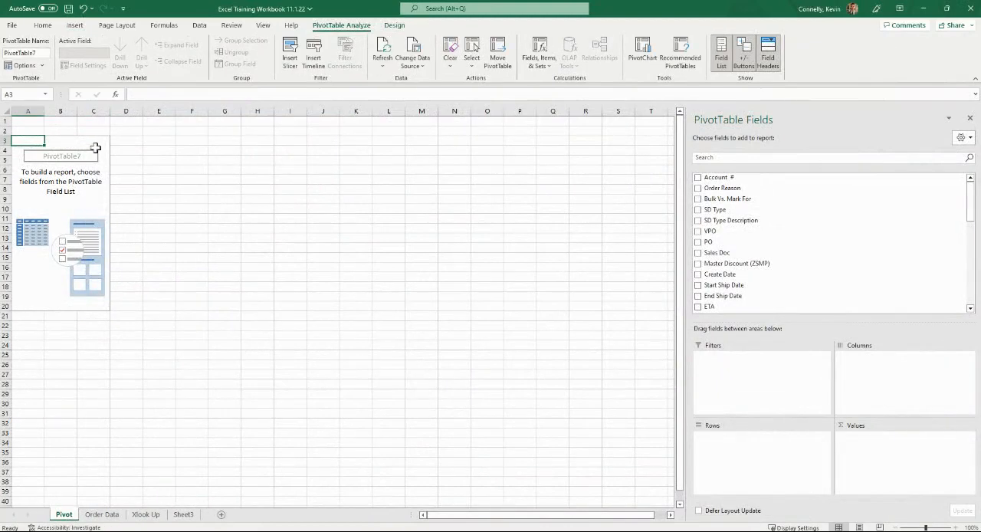
Enable the Classic PivotTable layout in the empty PivotTable's display options
left_click(83, 190)
left_click(82, 229)
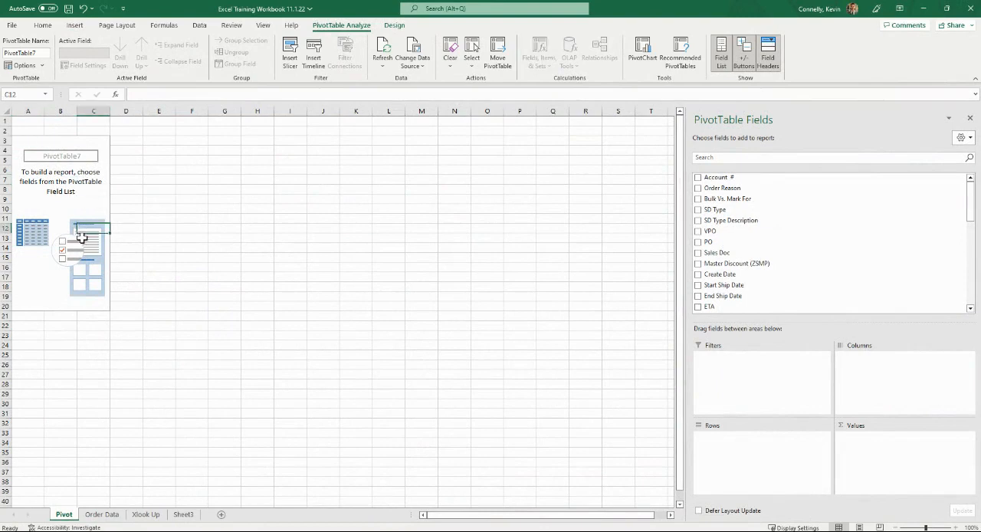
right_click(87, 241)
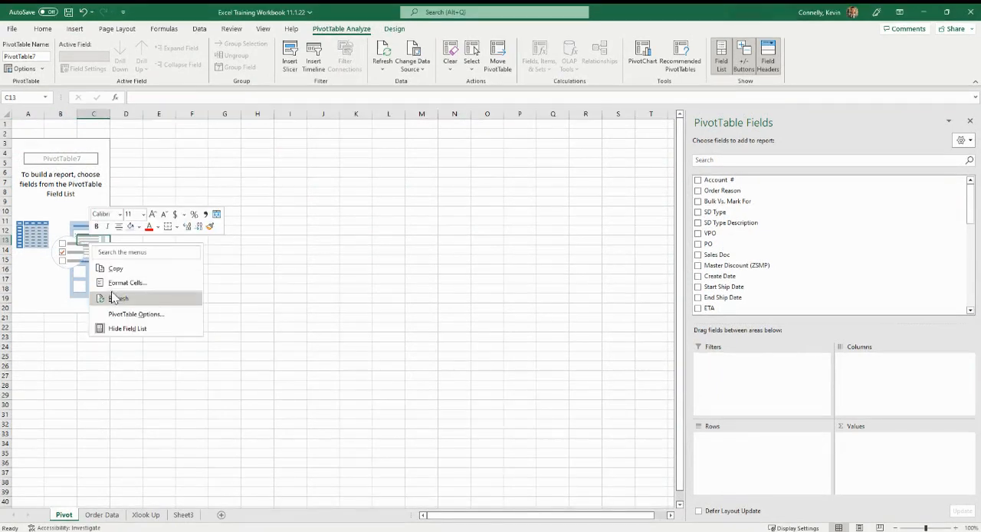
left_click(148, 317)
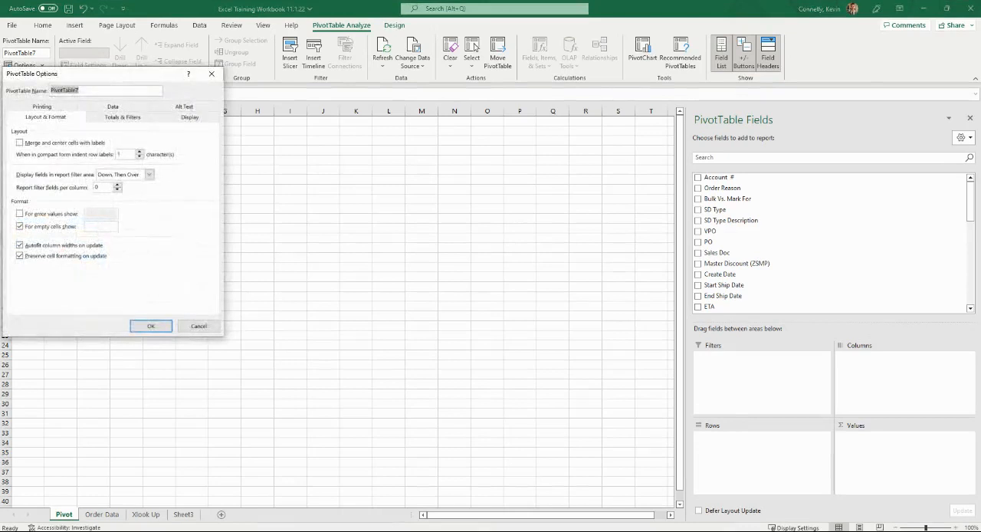
left_click(189, 118)
left_click(20, 200)
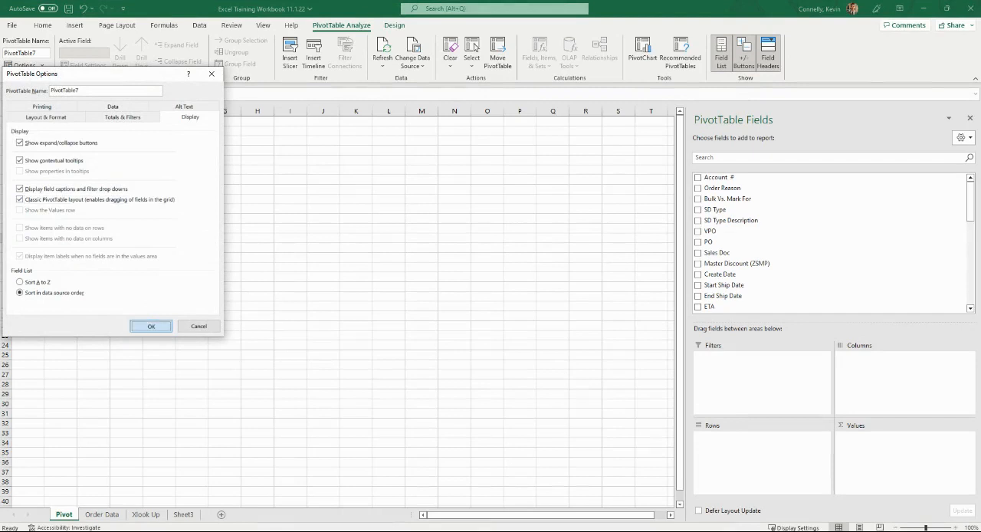
left_click(151, 326)
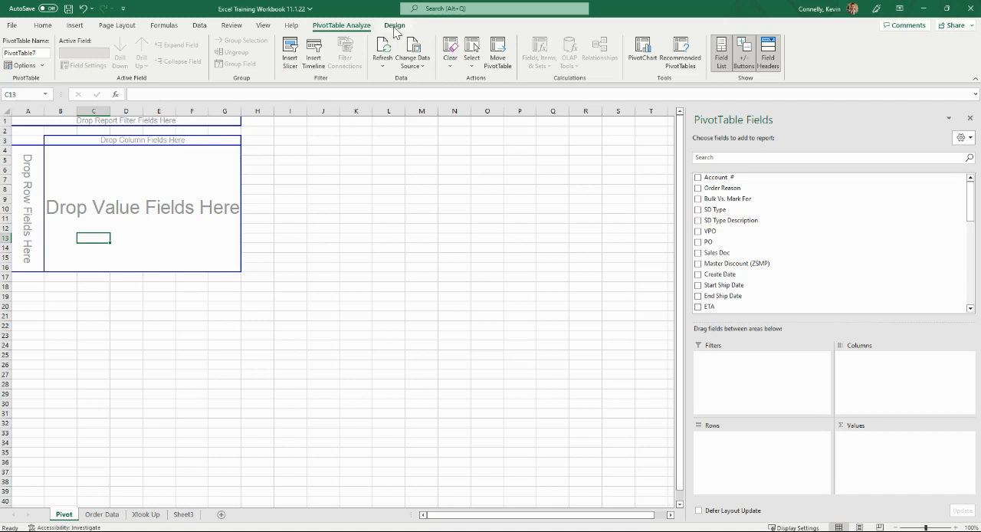
Add Order Reason and SD Type Description as row fields with Bulk Vs. Mark For between them, keeping Account # out of the values
left_click(698, 178)
left_click(699, 189)
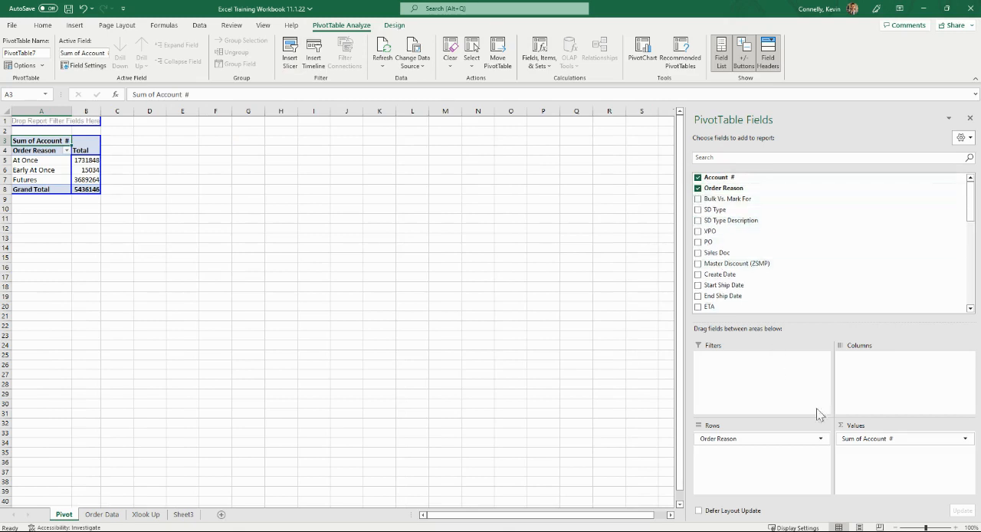
left_click_drag(843, 439, 695, 223)
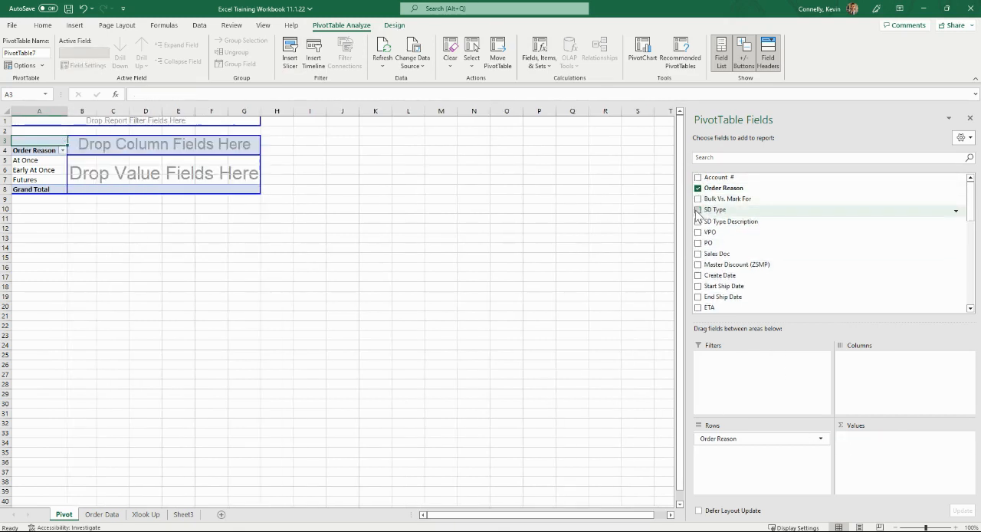
left_click(698, 221)
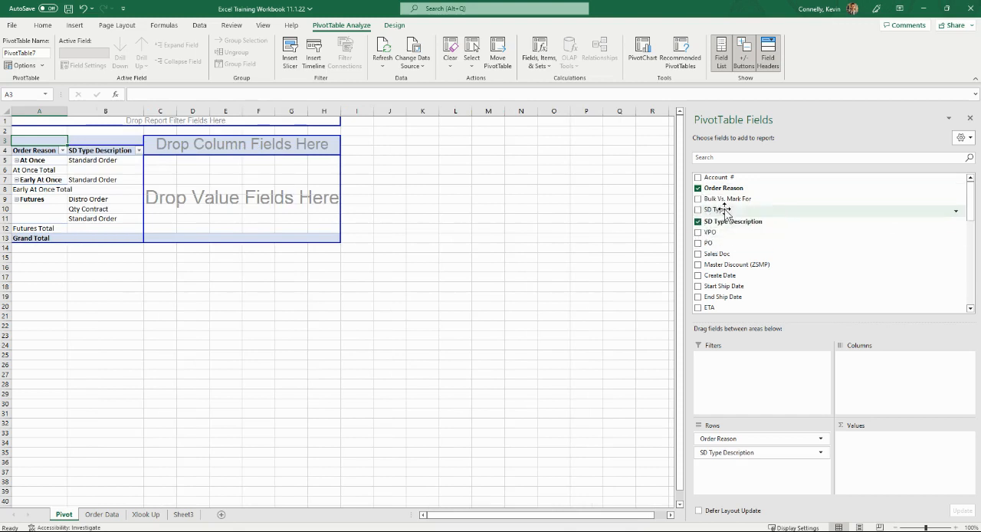
left_click_drag(726, 199, 89, 190)
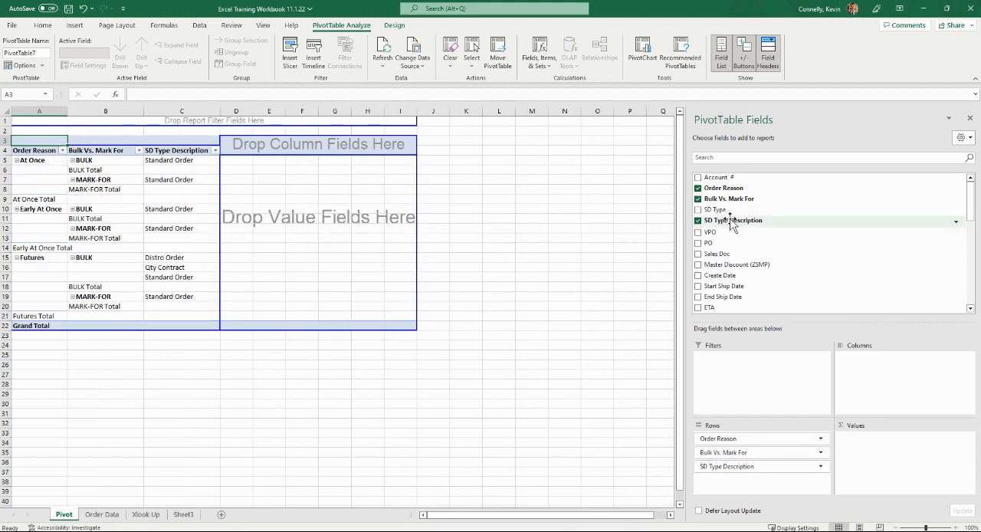
Turn off all subtotals in the PivotTable
left_click(130, 161)
left_click(128, 169)
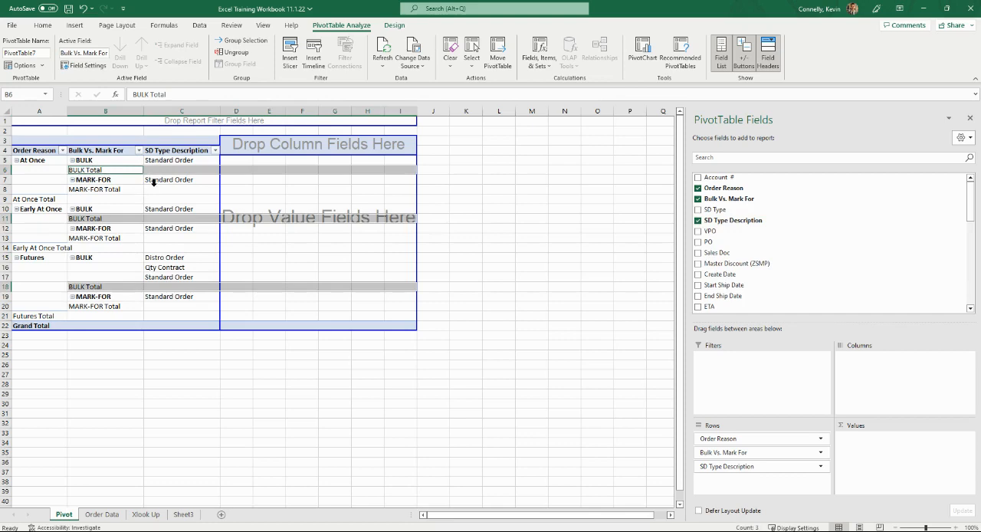
left_click(141, 190, "ctrl")
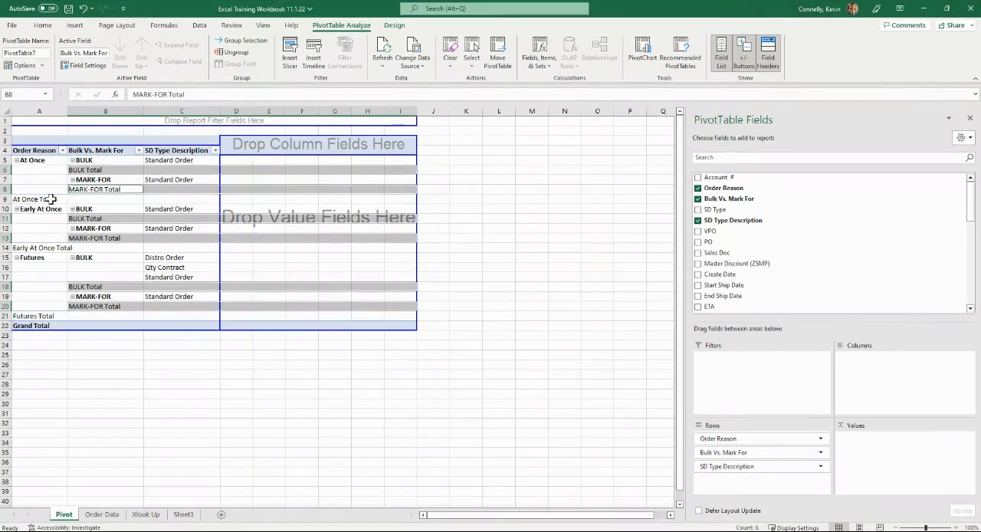
left_click(51, 199)
left_click(120, 199)
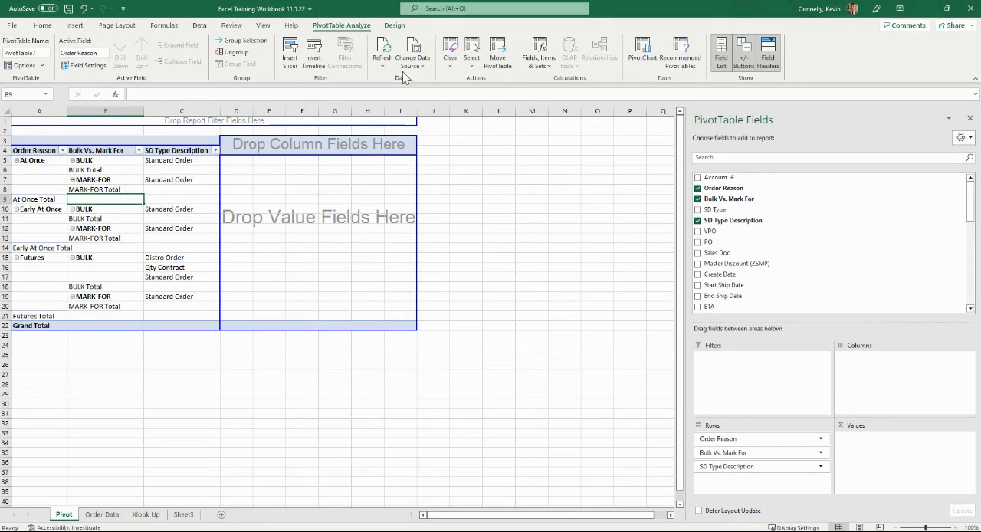
left_click(395, 25)
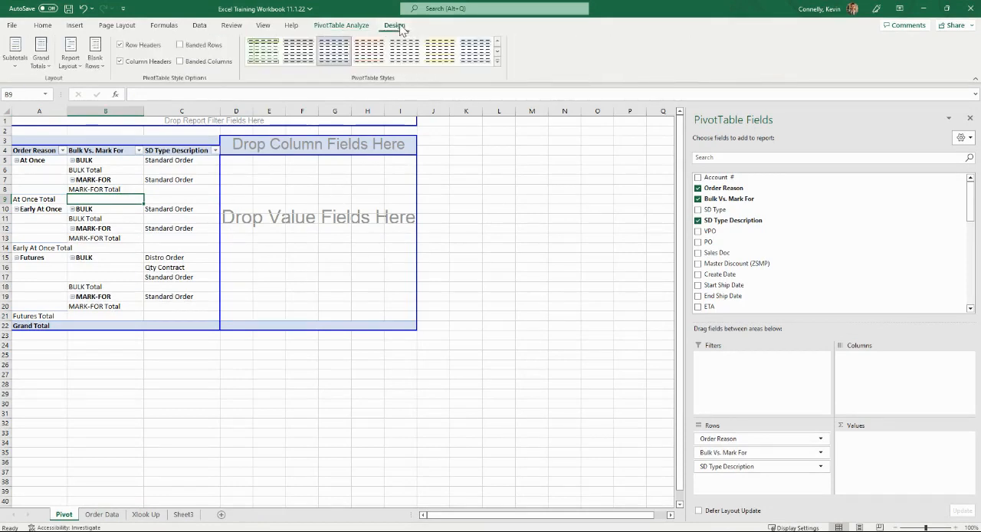
left_click(14, 56)
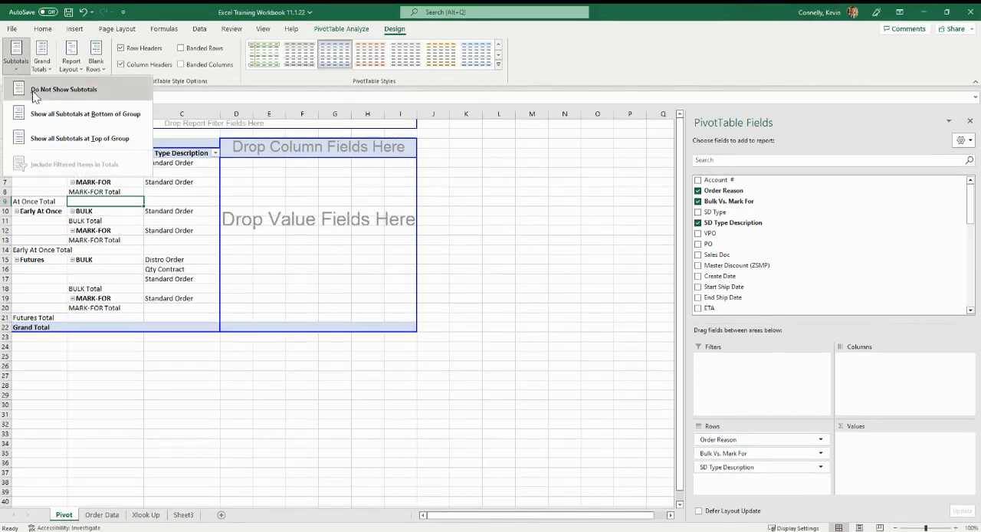
left_click(63, 89)
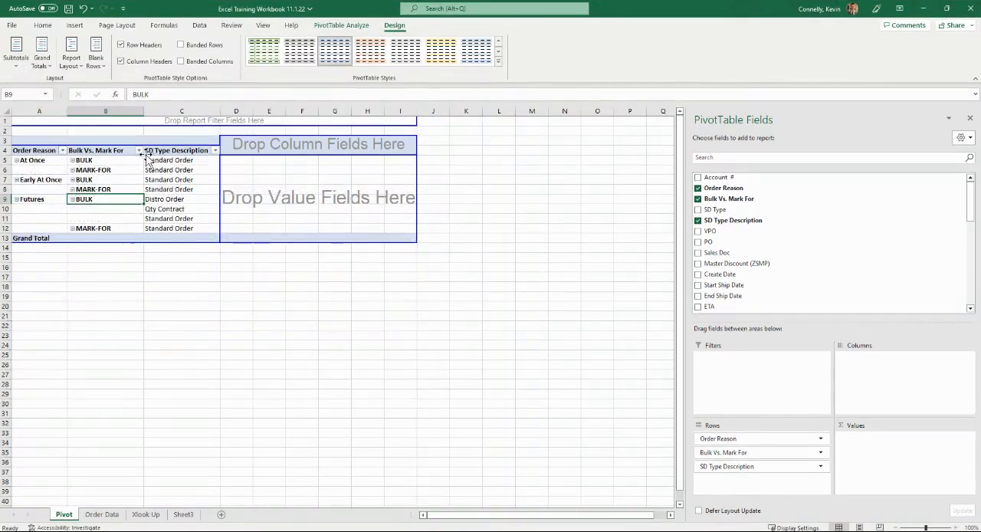
Move Bulk Vs. Mark For to the report filter and add Division as the last row field
left_click_drag(102, 151, 89, 121)
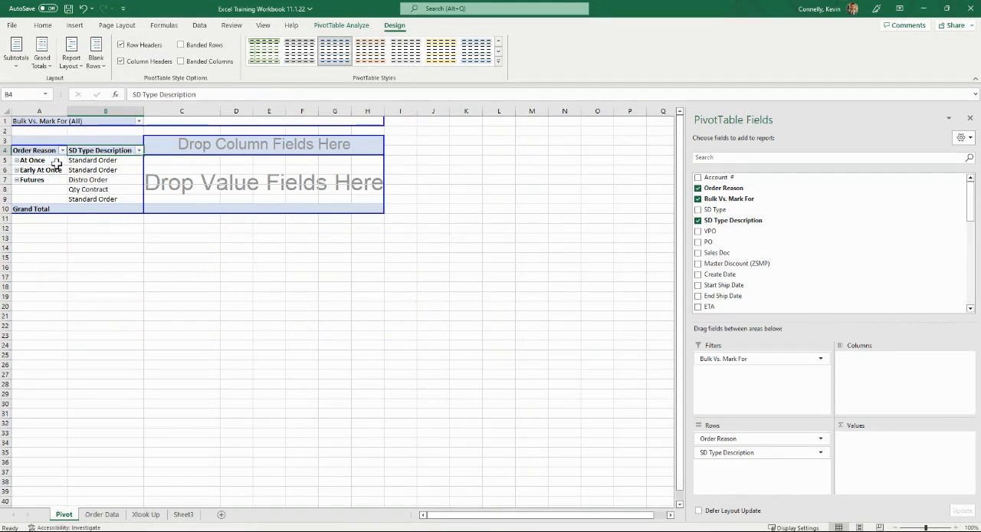
scroll(698, 230, "down", 2)
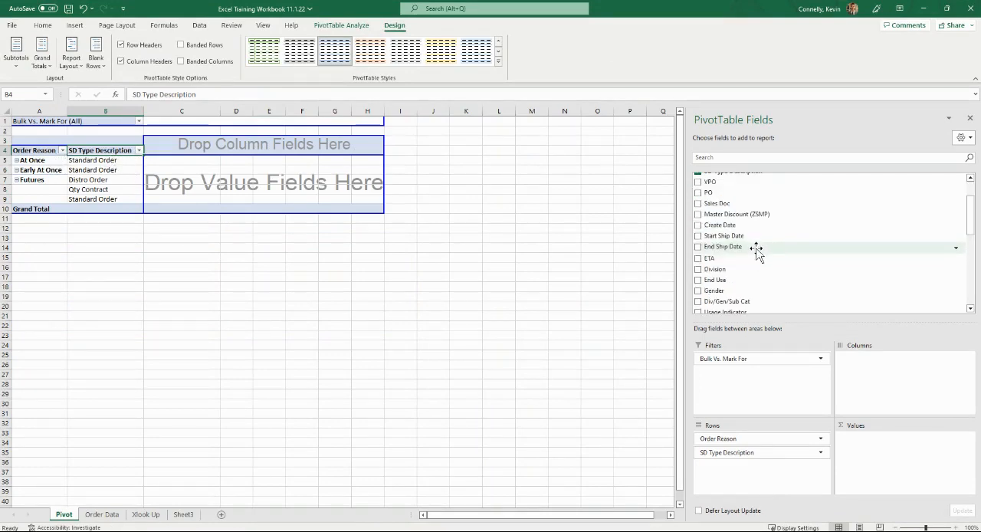
left_click(699, 269)
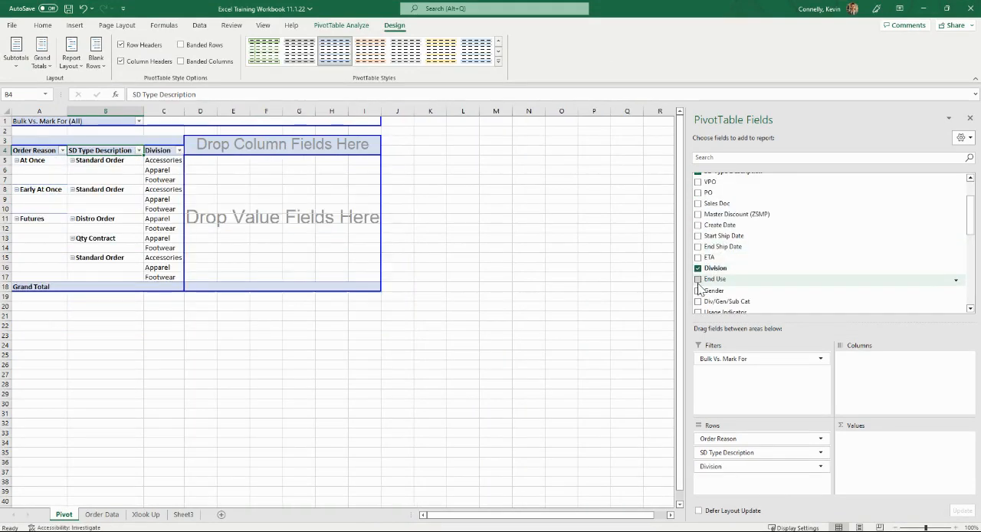
Add Account # as the outermost row field and show subtotals for it
scroll(766, 218, "up", 2)
left_click_drag(720, 178, 17, 164)
right_click(36, 180)
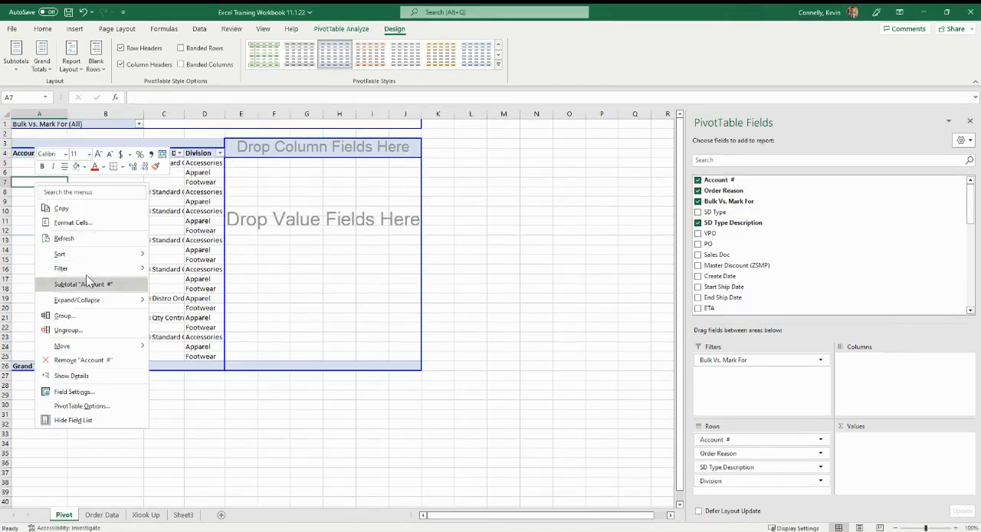
left_click(86, 282)
left_click(198, 232)
scroll(125, 42, "up", 9)
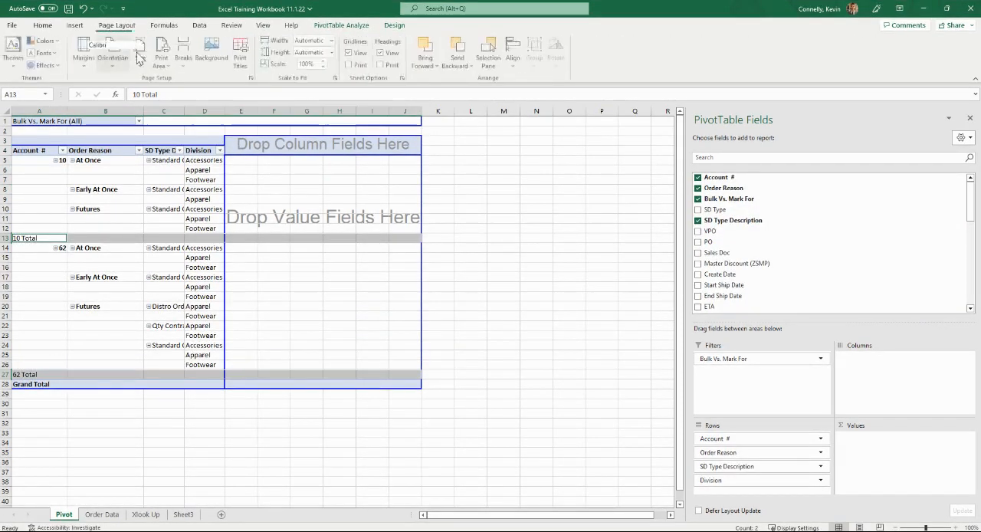
scroll(767, 253, "down", 10)
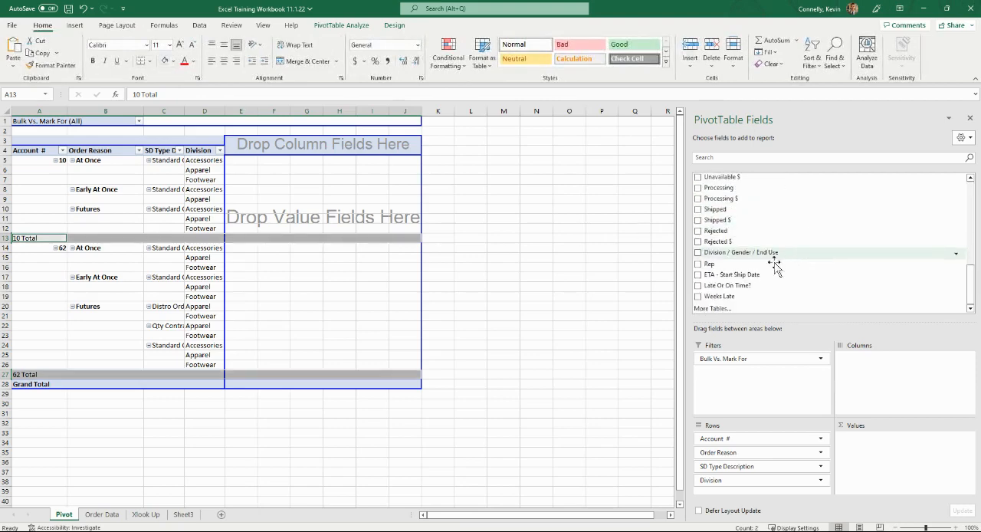
Add Shipped and Shipped $ as summed values and apply the accounting dollar format to the Sum of Shipped $ column
left_click(699, 234)
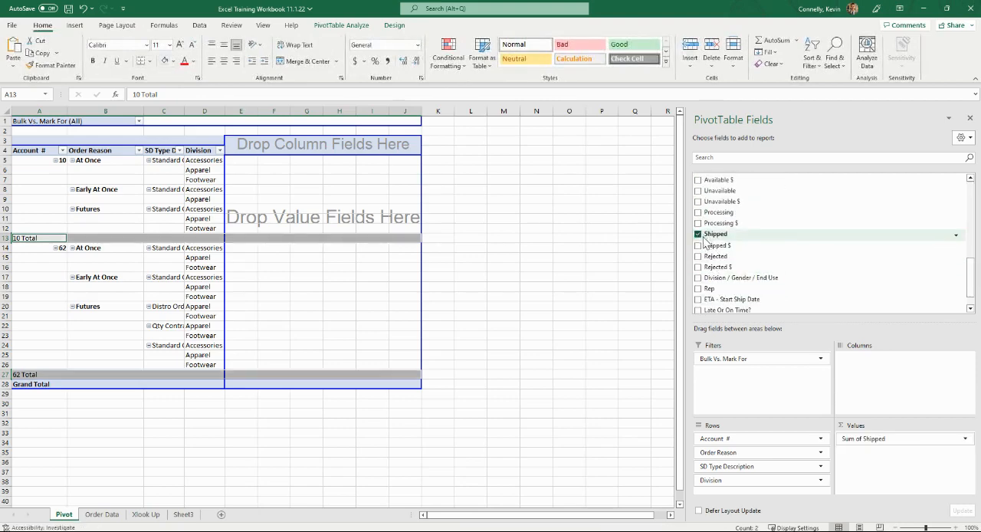
left_click(699, 244)
left_click(307, 111)
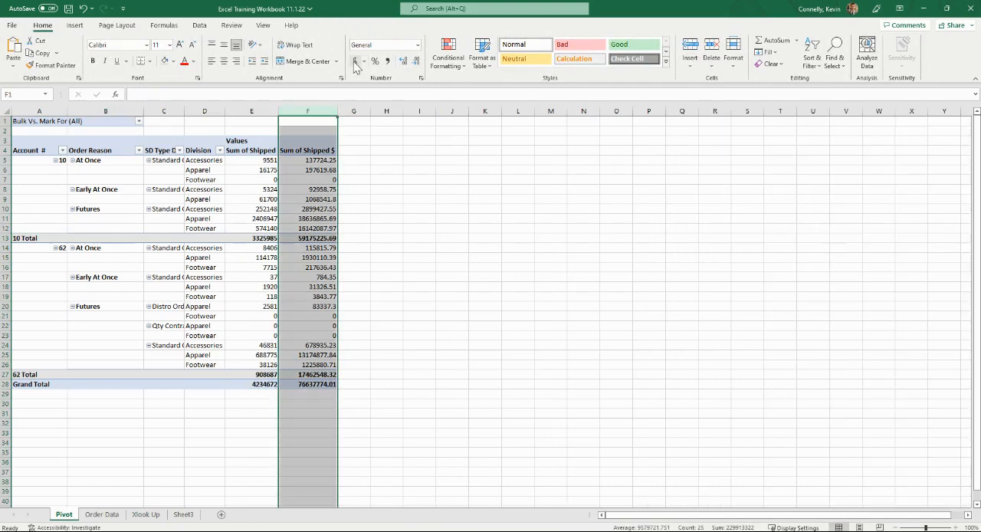
left_click(355, 60)
Format the Sum of Shipped column in comma style with no decimal places
left_click(251, 111)
left_click(387, 61)
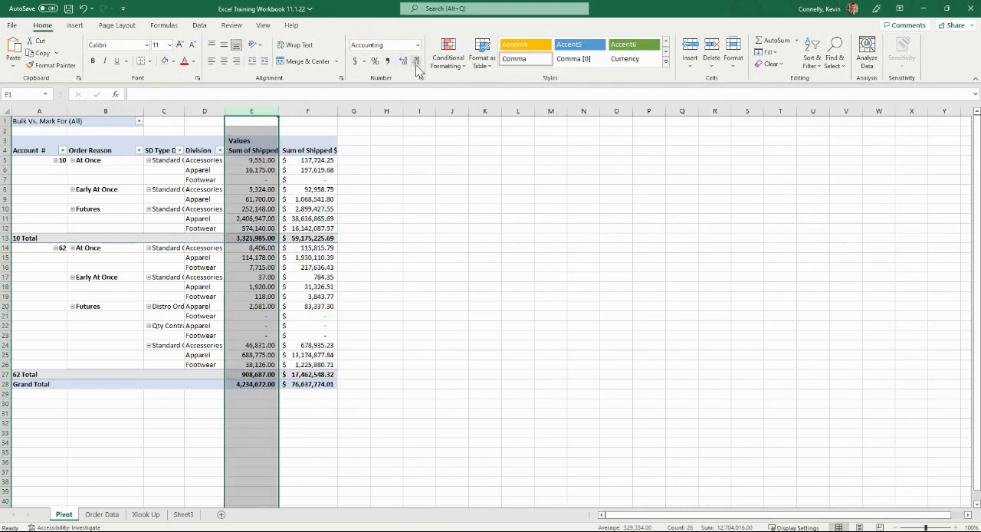
left_click(417, 60)
left_click(416, 60)
left_click_drag(452, 169, 419, 169)
left_click(404, 217)
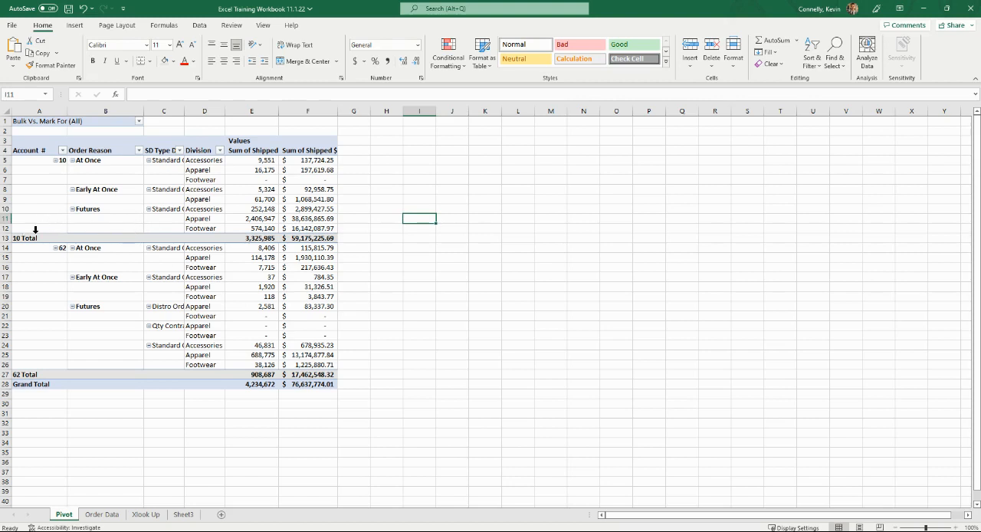
left_click(375, 218)
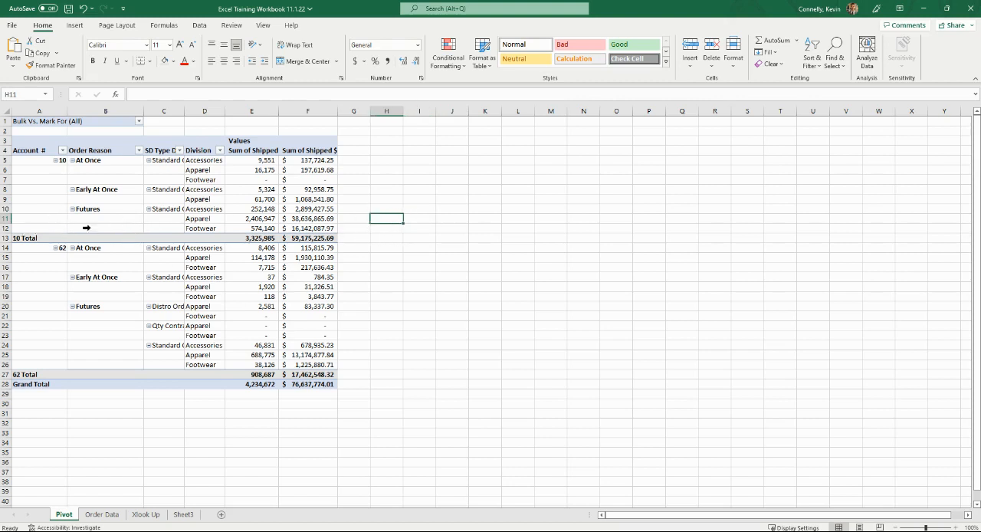
Set the PivotTable to repeat all item labels in its row fields
left_click(37, 188)
key("ctrl+a")
left_click(37, 189)
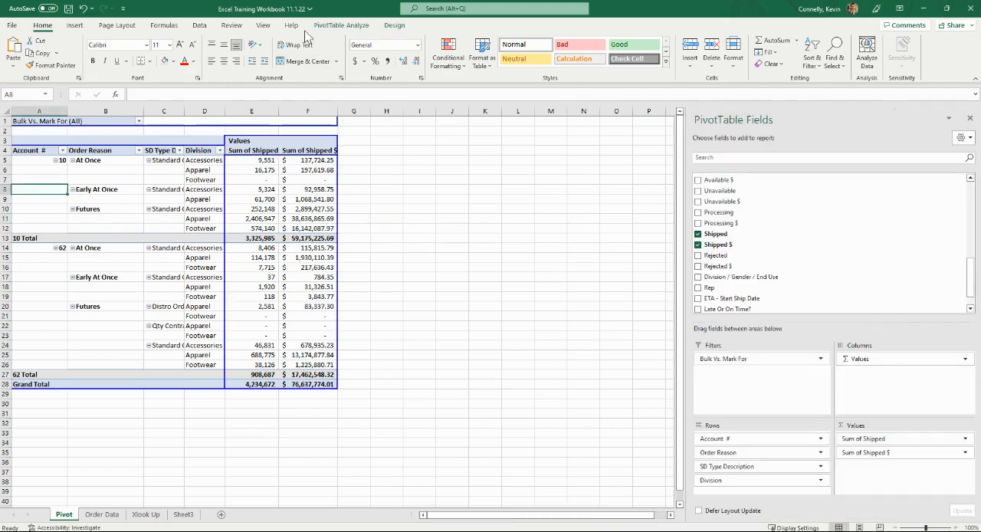
left_click(392, 26)
left_click(82, 66)
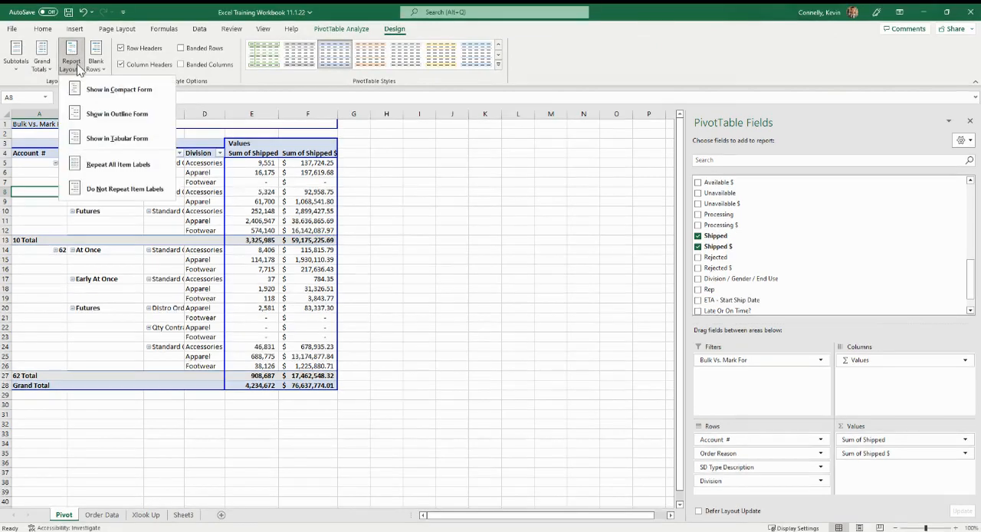
left_click(106, 171)
left_click(426, 217)
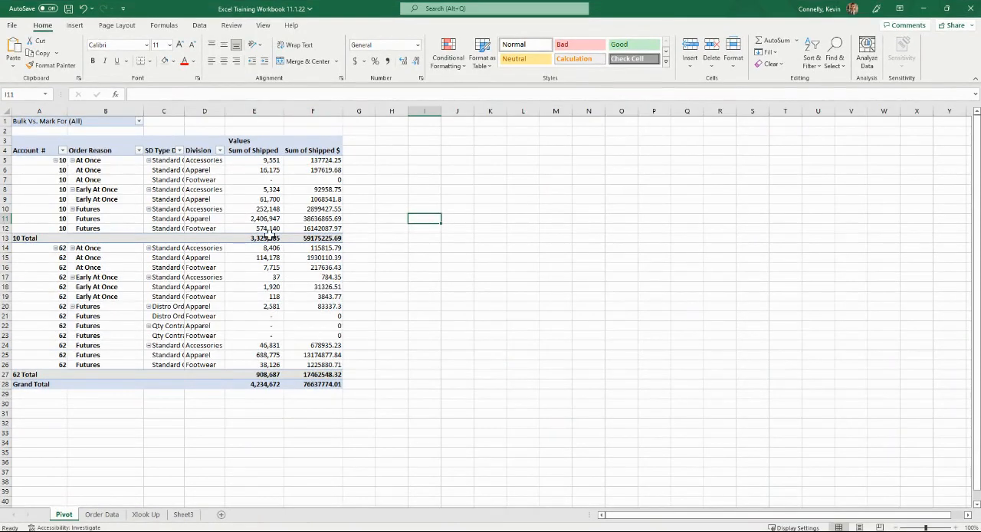
Reapply the accounting dollar format to the Sum of Shipped $ column
left_click(313, 112)
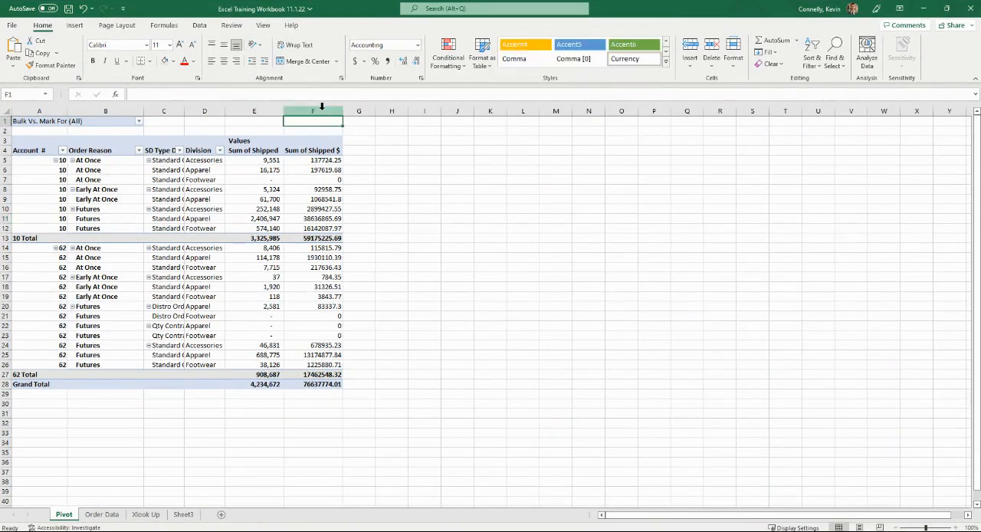
left_click(354, 63)
left_click(457, 200)
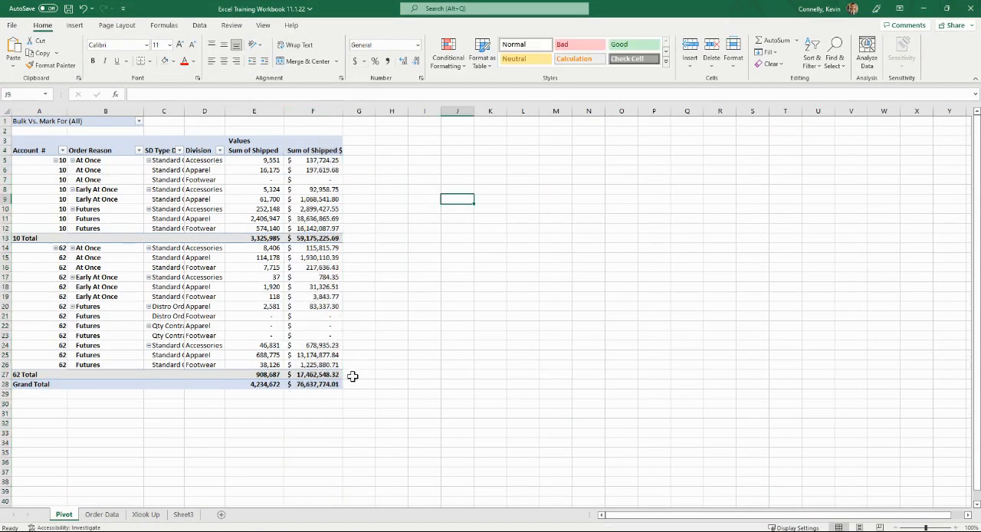
mouse_move(322, 384)
left_mouse_down()
mouse_move(31, 160)
mouse_move(31, 121)
left_mouse_up()
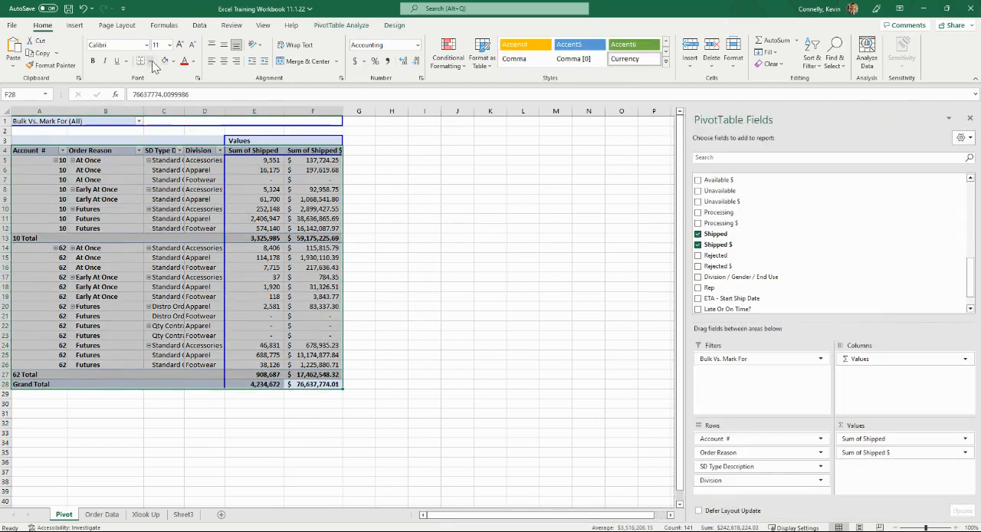
left_click(400, 189)
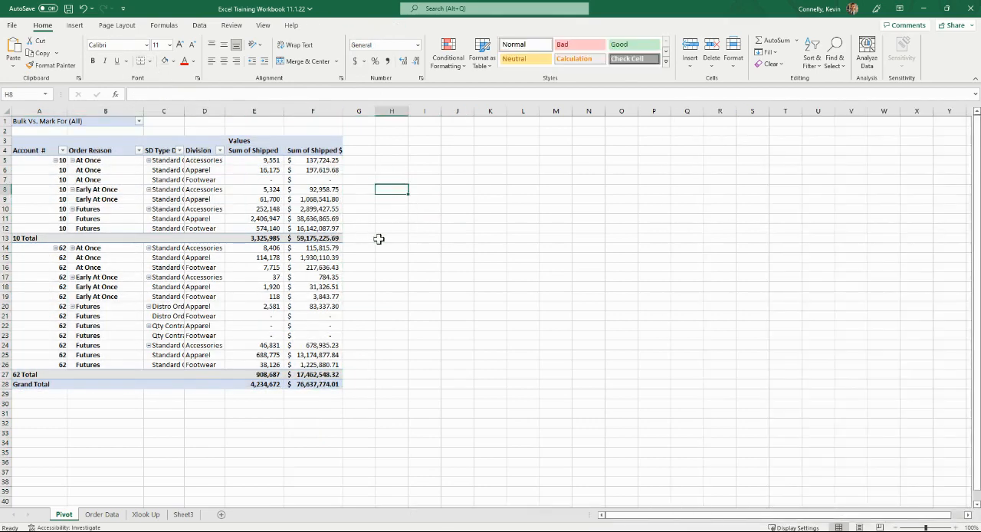
Add Start Ship Date as the last row field, after Division
left_click(335, 267)
scroll(736, 229, "up", 8)
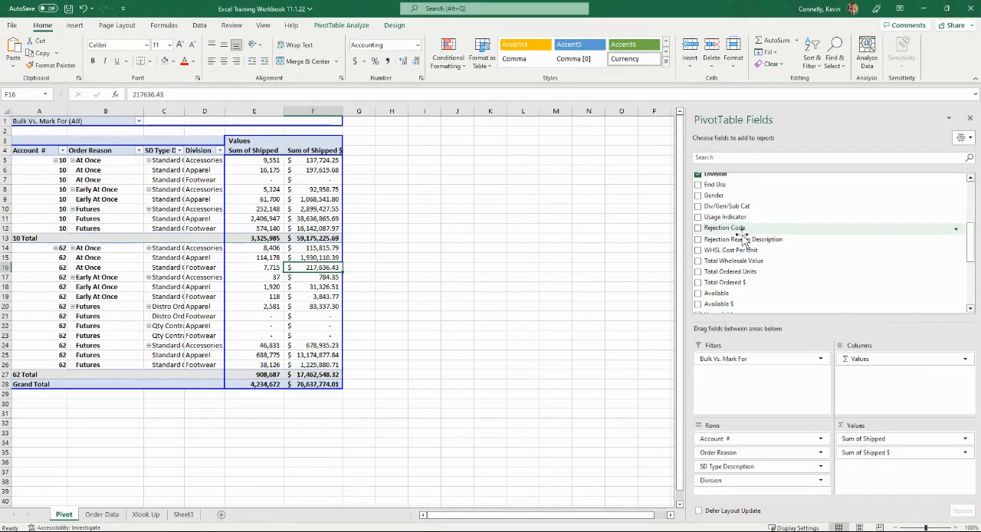
scroll(732, 239, "up", 3)
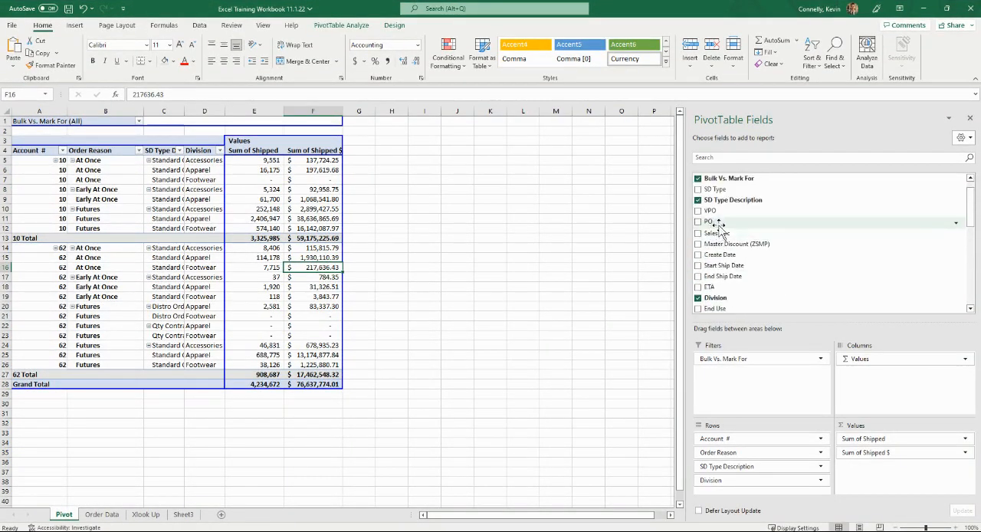
scroll(721, 232, "down", 3)
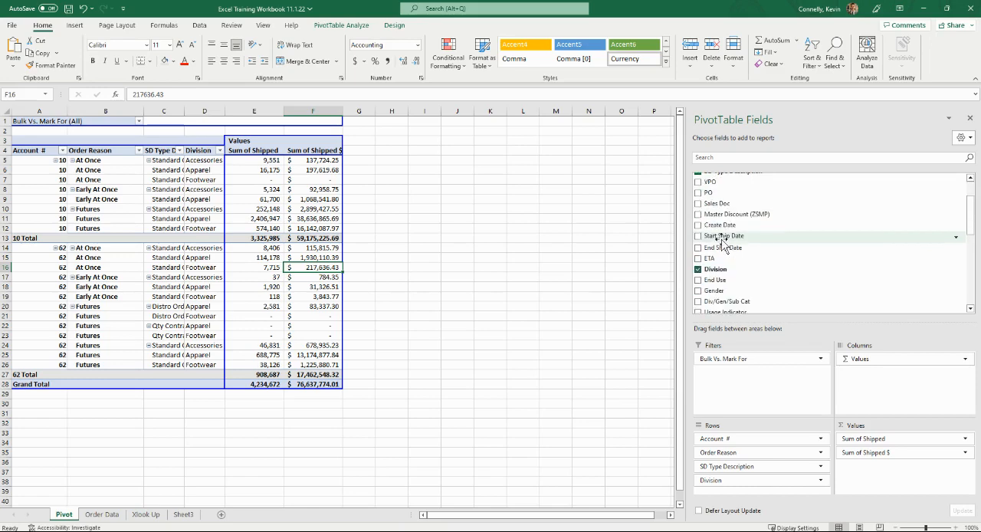
left_click_drag(724, 236, 224, 230)
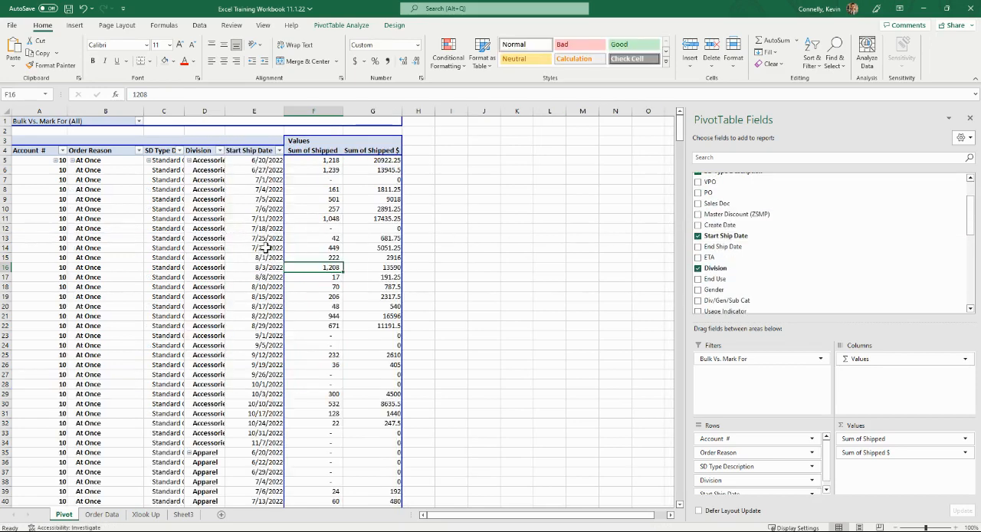
Remove Sum of Shipped from the values, keeping only Sum of Shipped $
scroll(273, 257, "down", 11)
scroll(273, 258, "down", 15)
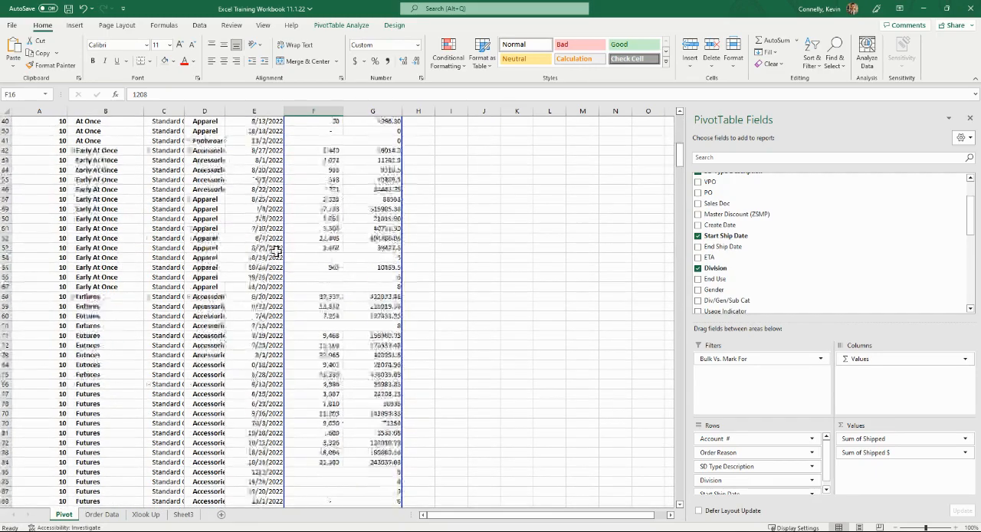
scroll(272, 259, "down", 11)
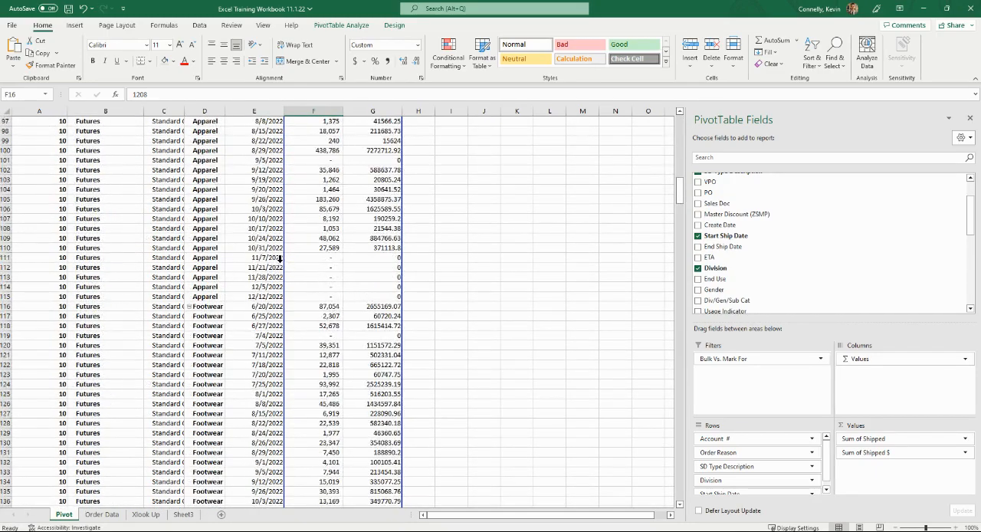
scroll(274, 259, "up", 20)
scroll(274, 259, "up", 8)
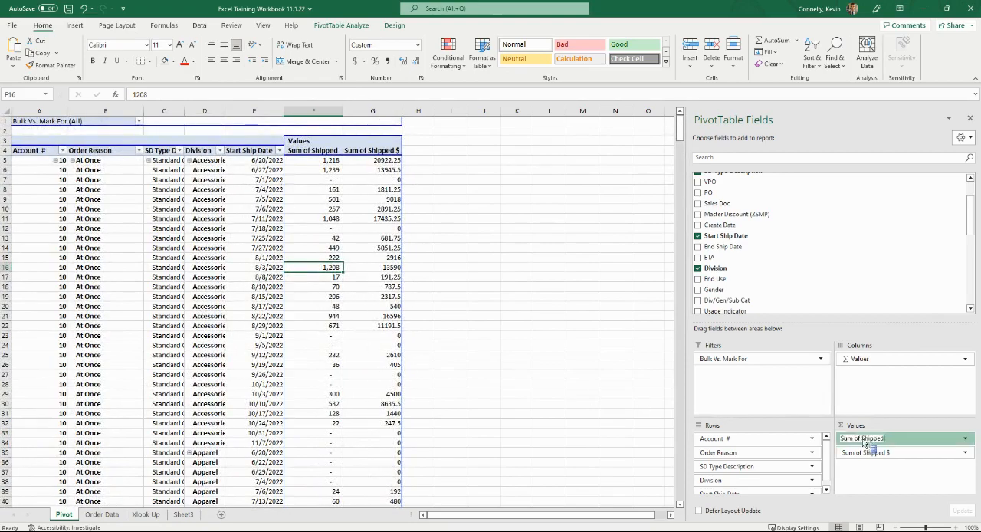
left_click_drag(864, 438, 499, 304)
Group the start ship dates by months, quarters and years, and remove the month-level Start Ship Date field from the rows
scroll(484, 288, "down", 3)
scroll(484, 288, "down", 20)
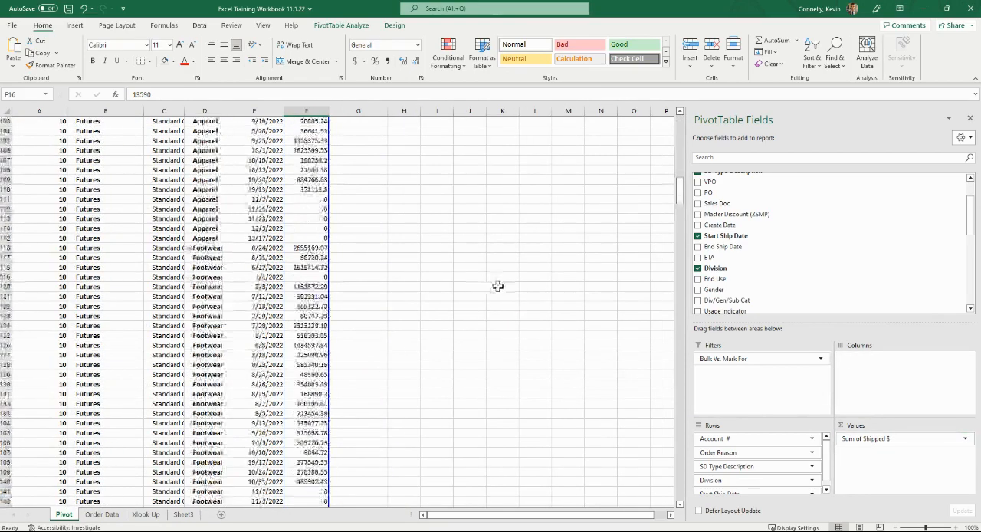
scroll(495, 285, "up", 20)
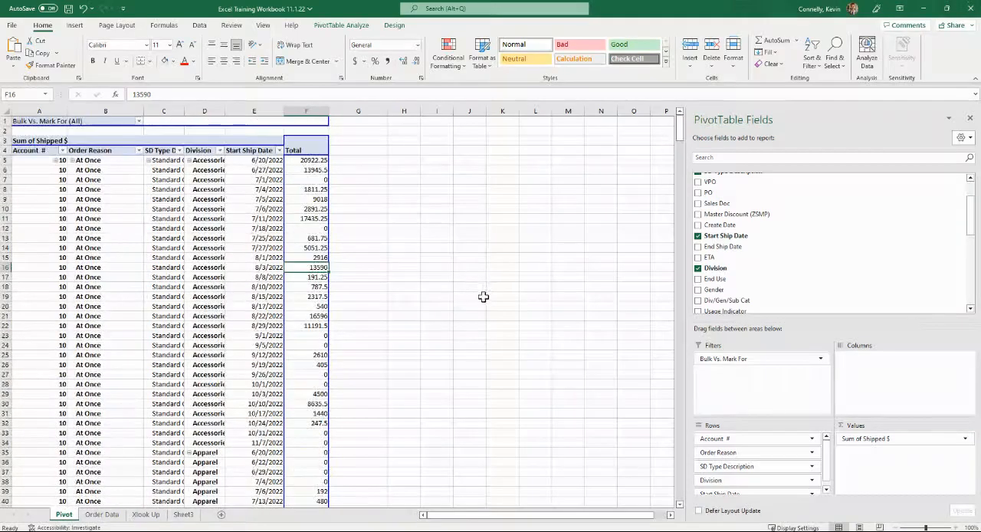
right_click(271, 241)
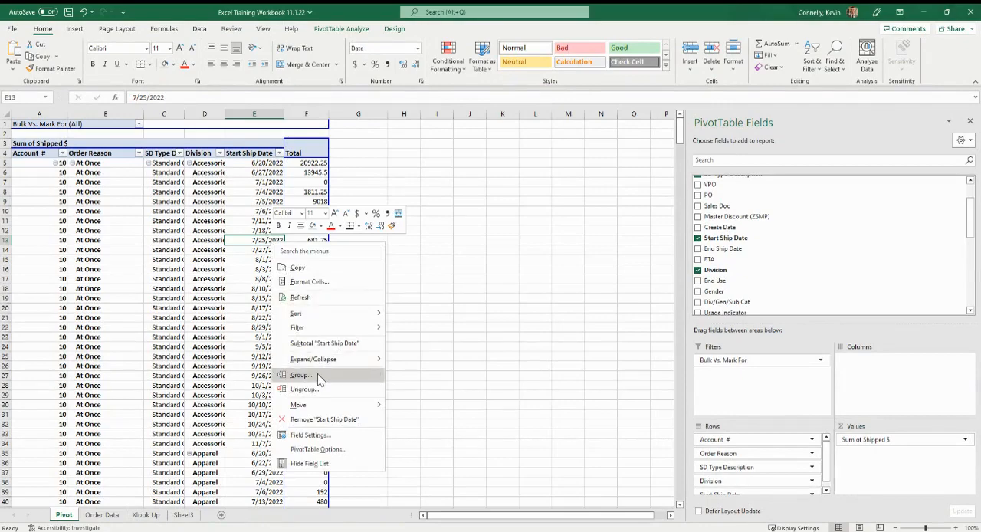
left_click(318, 374)
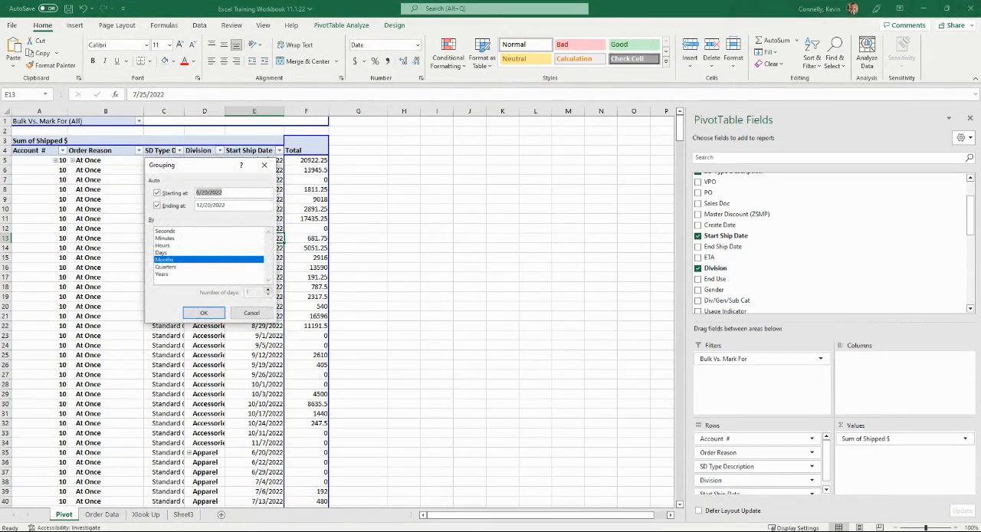
left_click(177, 266)
left_click(172, 273)
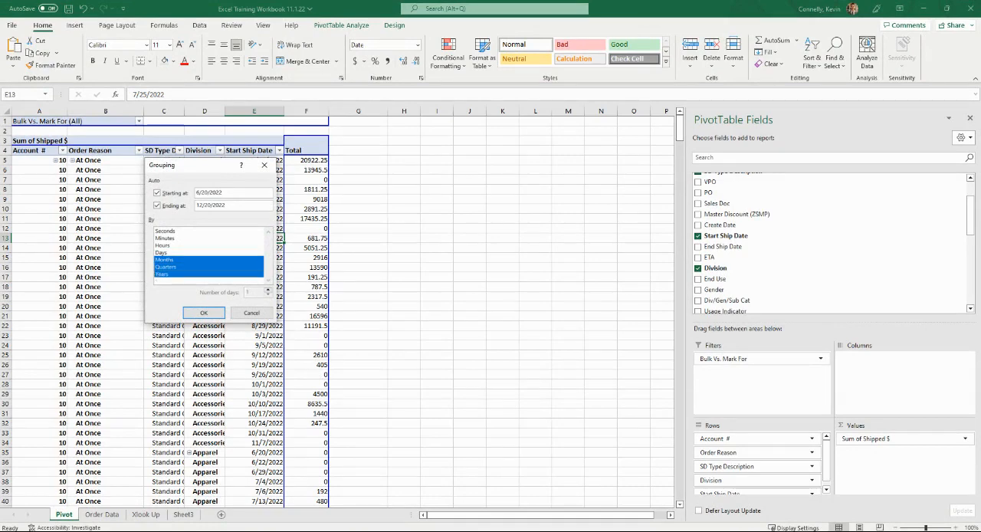
left_click(204, 312)
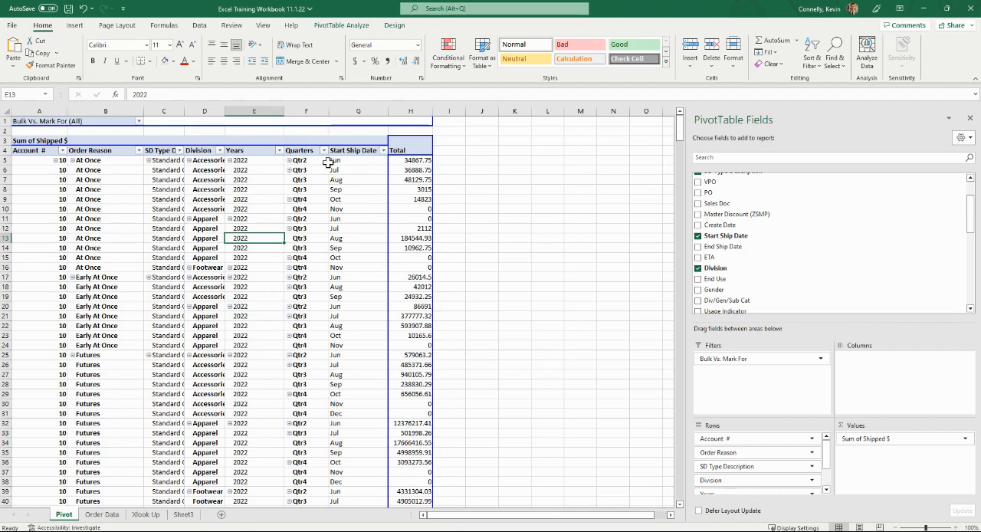
left_click_drag(335, 155, 477, 213)
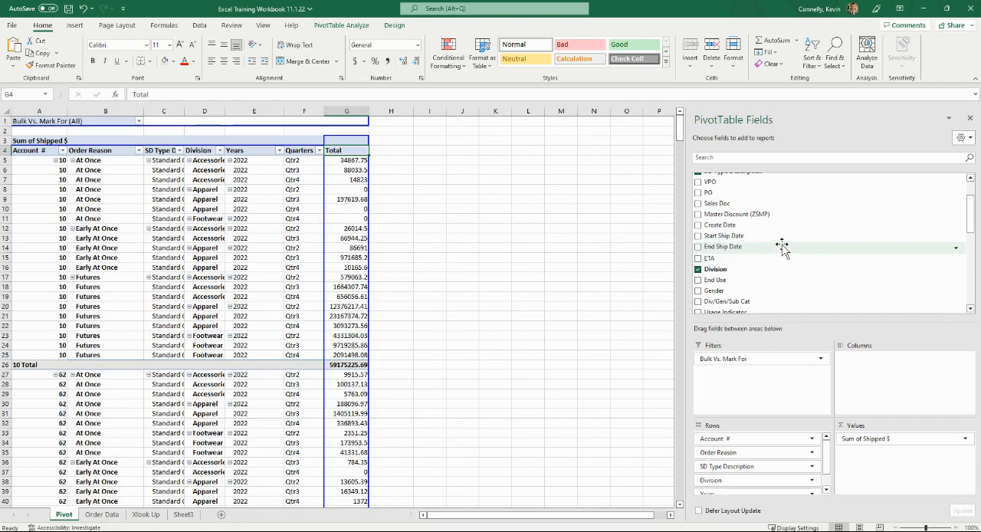
Try Processing as an additional summed value, and take it out of the PivotTable again
scroll(774, 253, "down", 4)
scroll(766, 268, "down", 2)
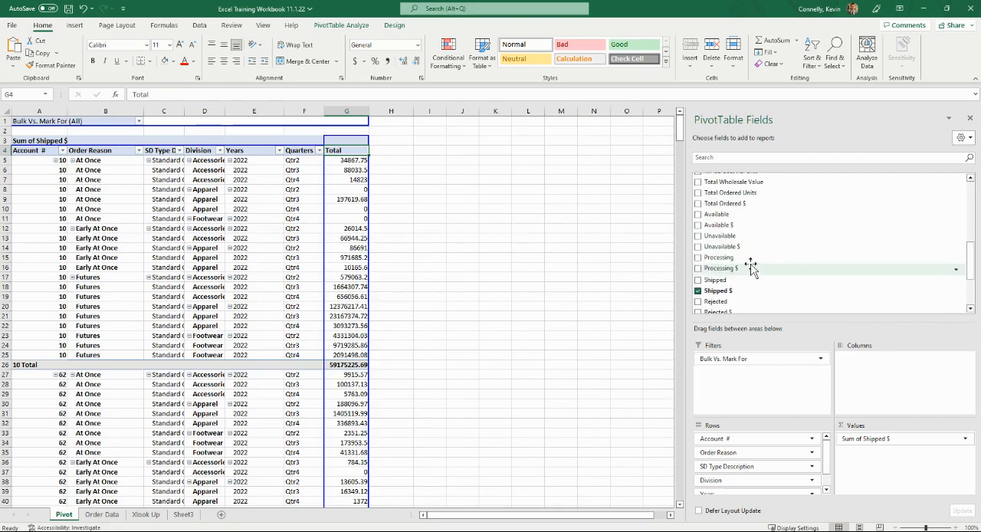
left_click(698, 258)
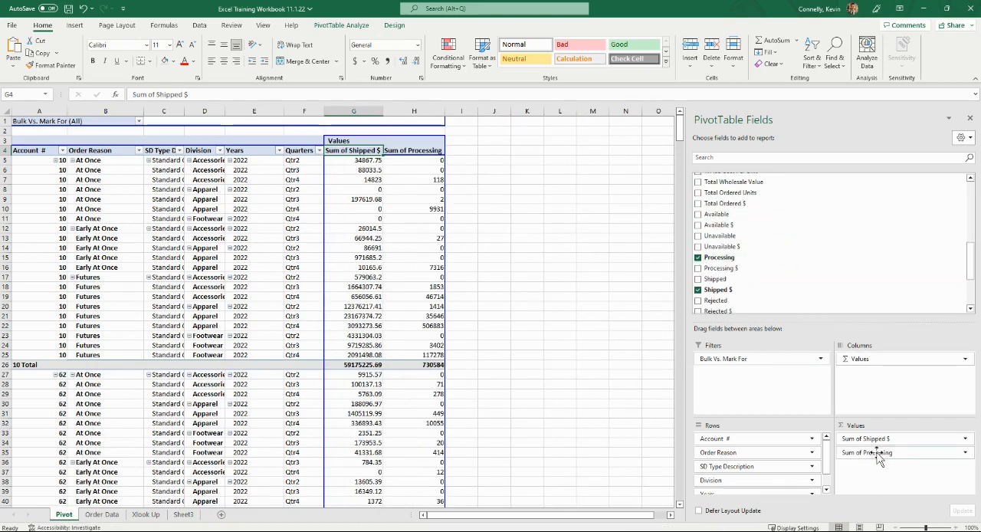
left_click(698, 258)
Try Gender as the last row field after Quarters, and remove it from the PivotTable again
scroll(709, 252, "up", 5)
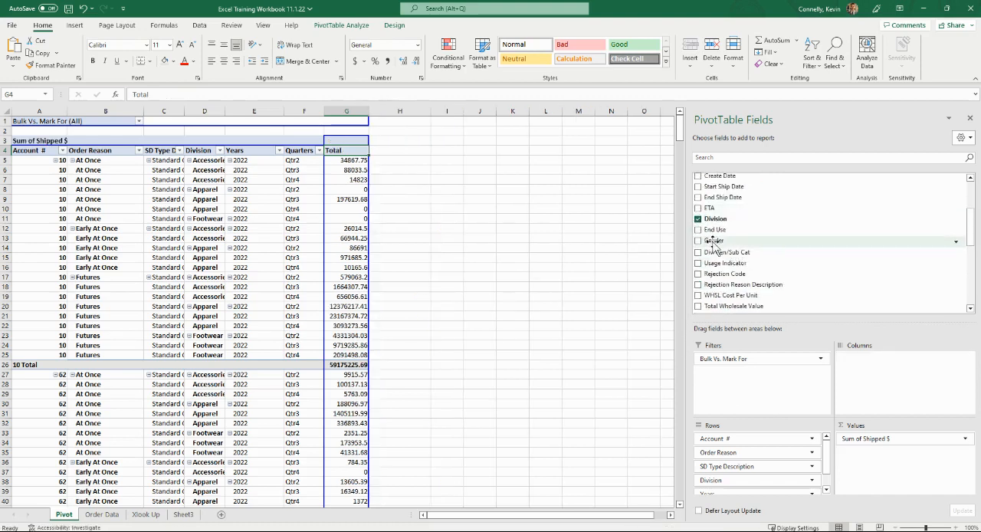
left_click(698, 241)
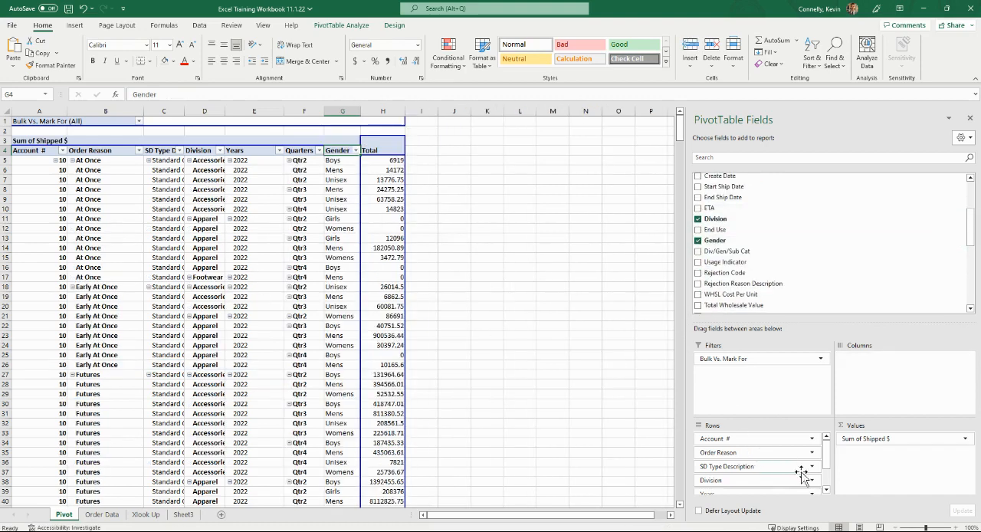
scroll(801, 475, "down", 3)
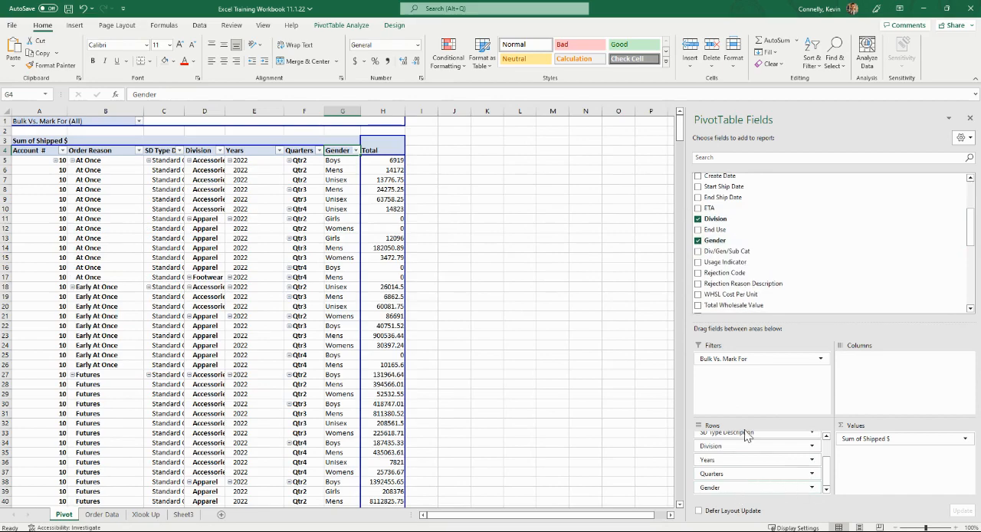
left_click(698, 241)
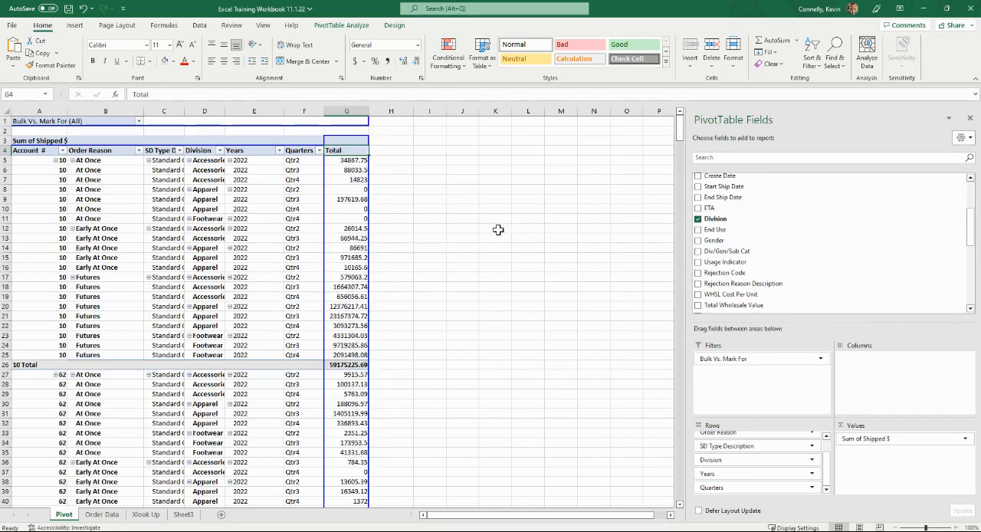
Apply the accounting dollar format to the PivotTable's Total column
left_click(346, 111)
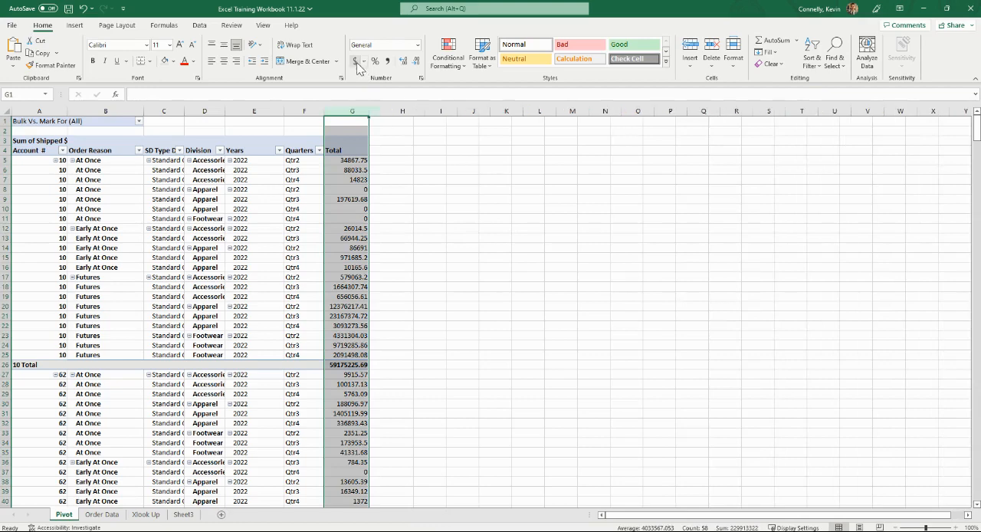
left_click(355, 60)
left_click(379, 201)
left_click(376, 208)
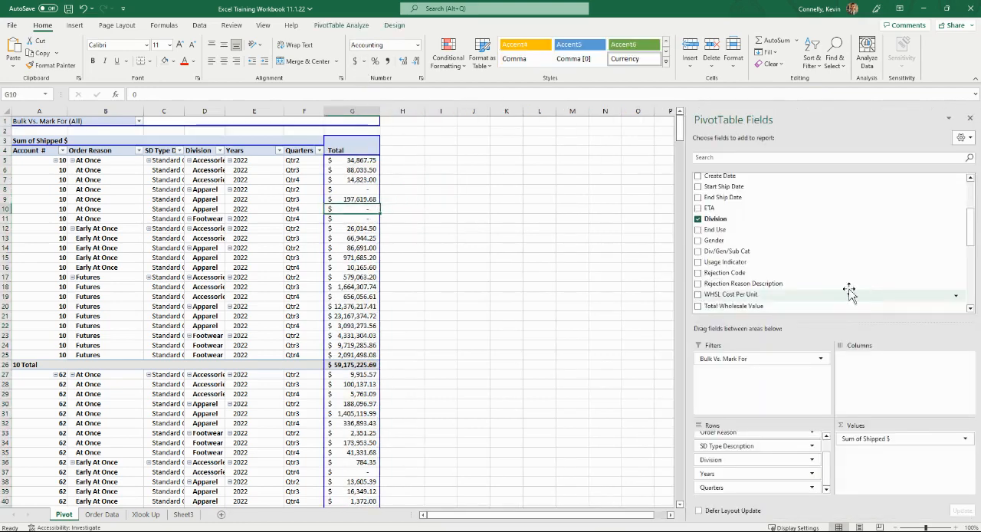
Move the Quarters field from the rows to the columns area
left_click_drag(300, 151, 296, 180)
left_click_drag(716, 489, 867, 373)
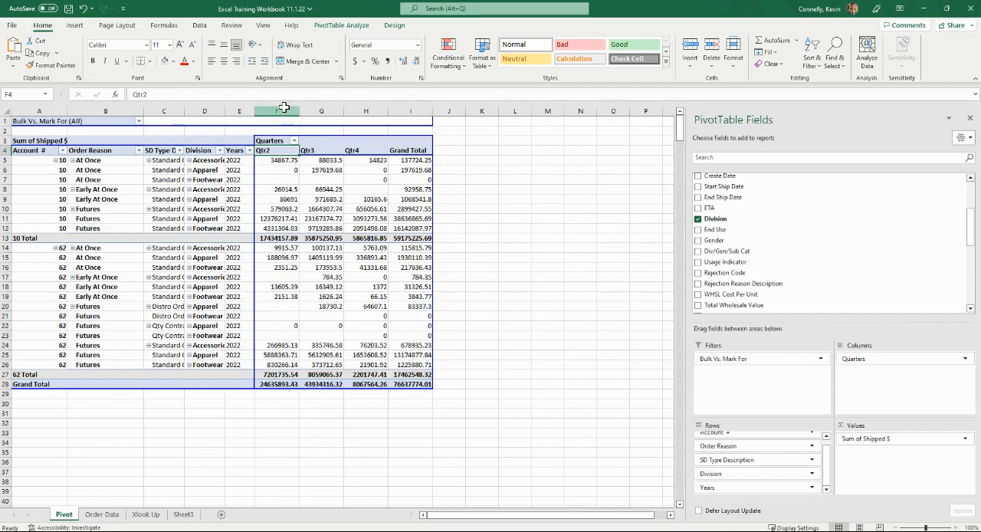
Apply the accounting dollar format to the PivotTable's quarter columns and the Grand Total column
left_click_drag(278, 111, 414, 111)
left_click(354, 61)
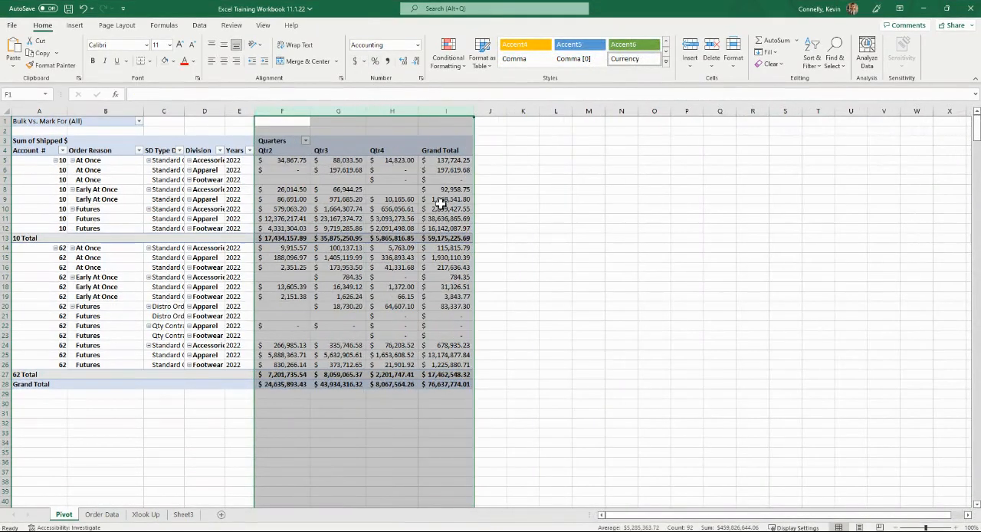
left_click(443, 208)
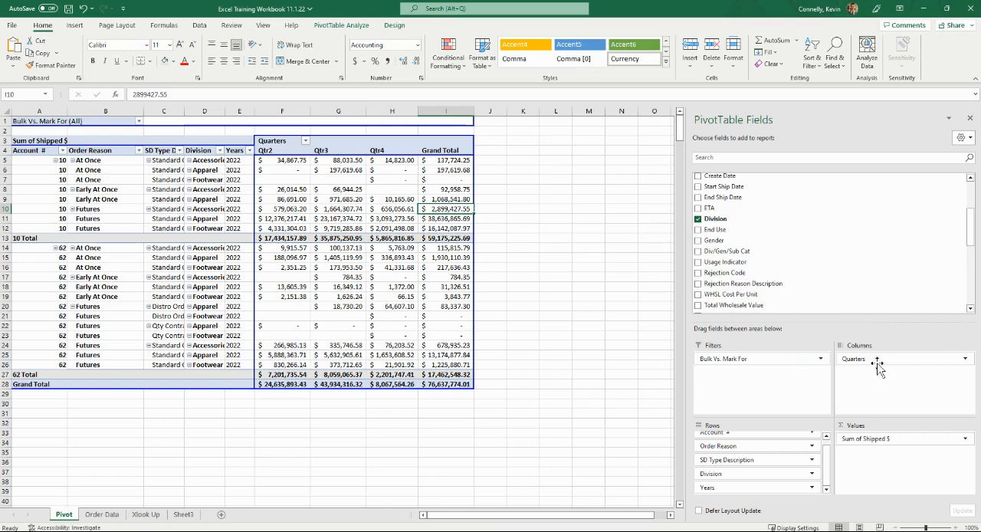
Add Processing $ and Available $ to the PivotTable as summed values beside Shipped $, and look over the widened table
scroll(789, 245, "down", 8)
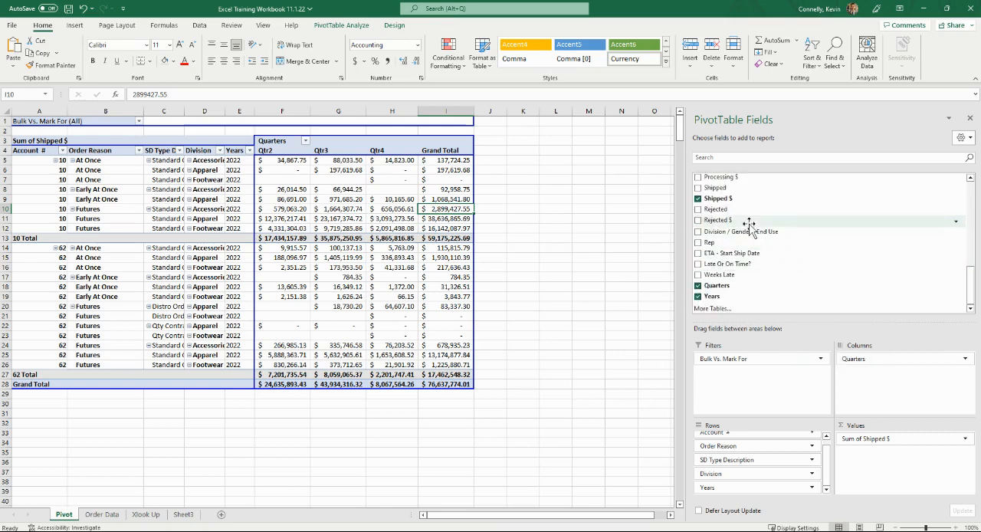
scroll(749, 224, "up", 4)
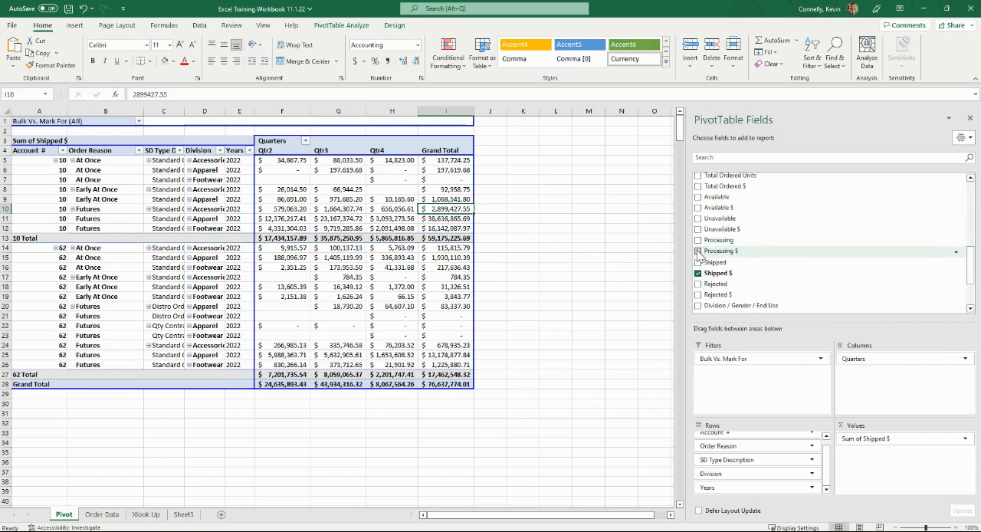
left_click(698, 251)
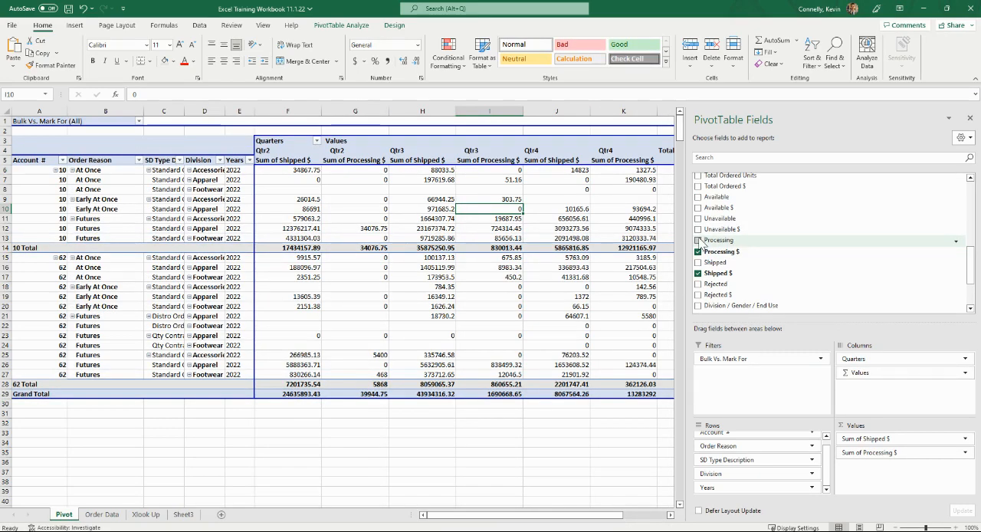
left_click(697, 208)
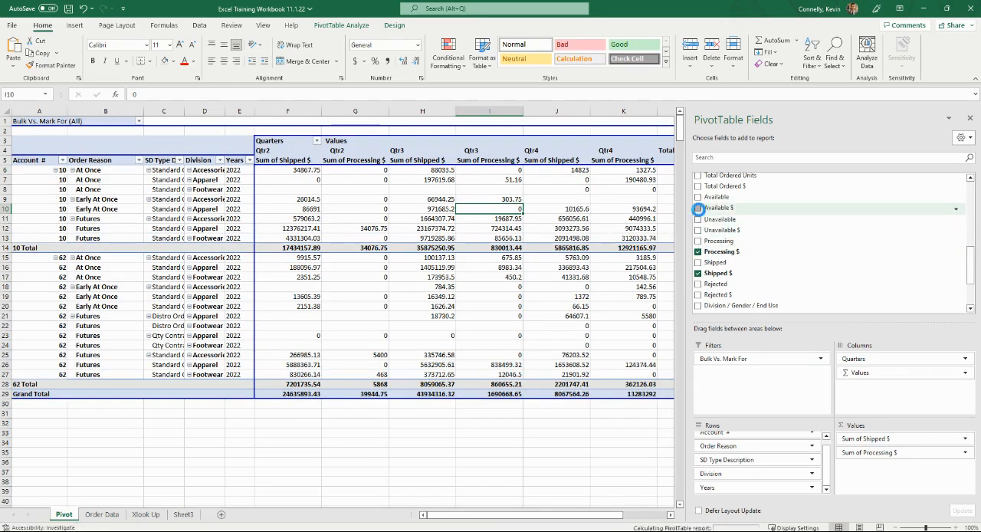
left_click(509, 414)
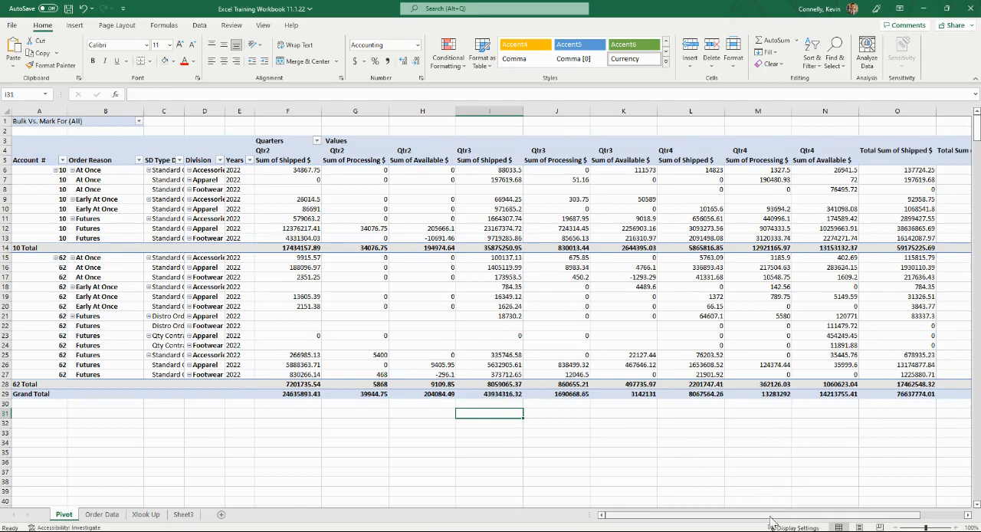
left_click_drag(773, 518, 659, 449)
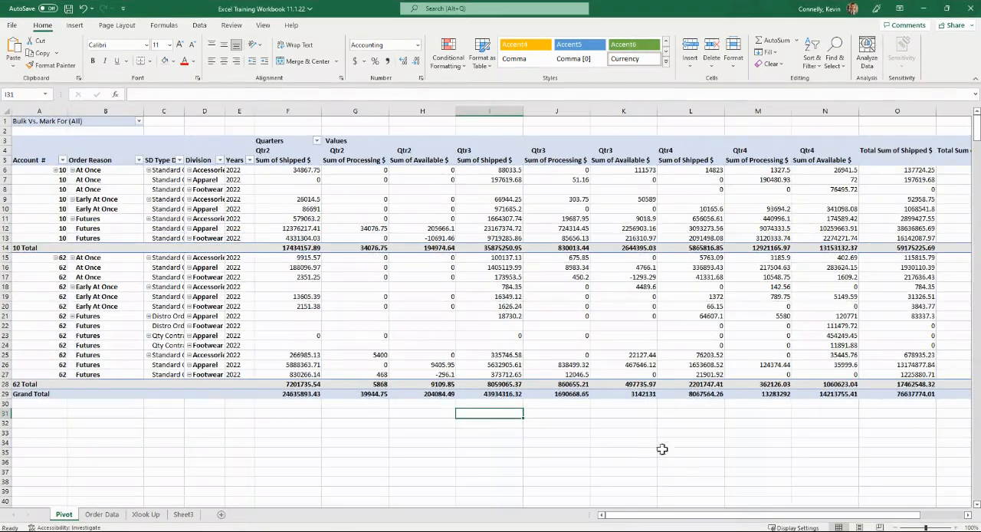
left_click(635, 374)
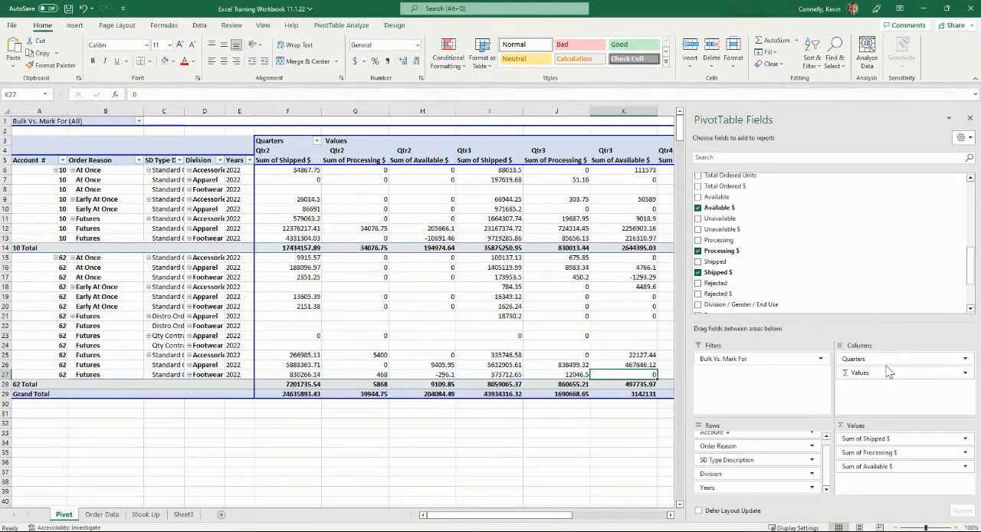
Move the Quarters field from the columns area back to the rows and look through the PivotTable
left_click(883, 360)
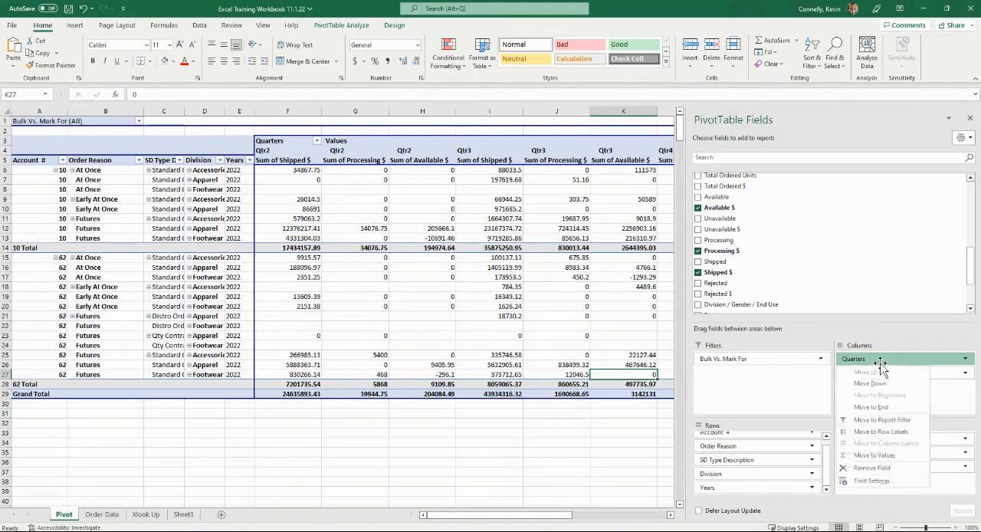
left_click(419, 171)
left_click_drag(310, 146, 258, 193)
scroll(376, 277, "down", 3)
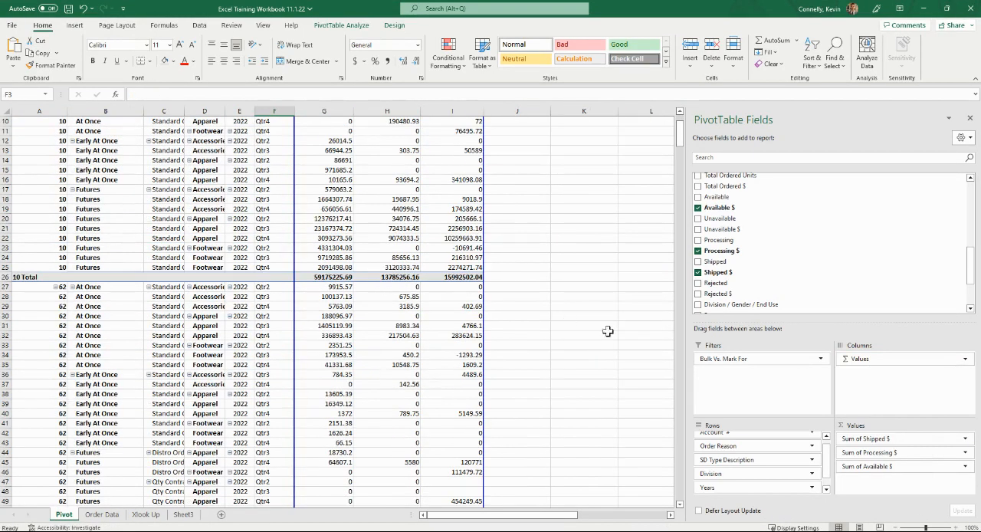
Remove the Processing $ and Available $ sums from the PivotTable and return Quarters to the columns area
left_click_drag(889, 454, 504, 328)
scroll(303, 178, "up", 3)
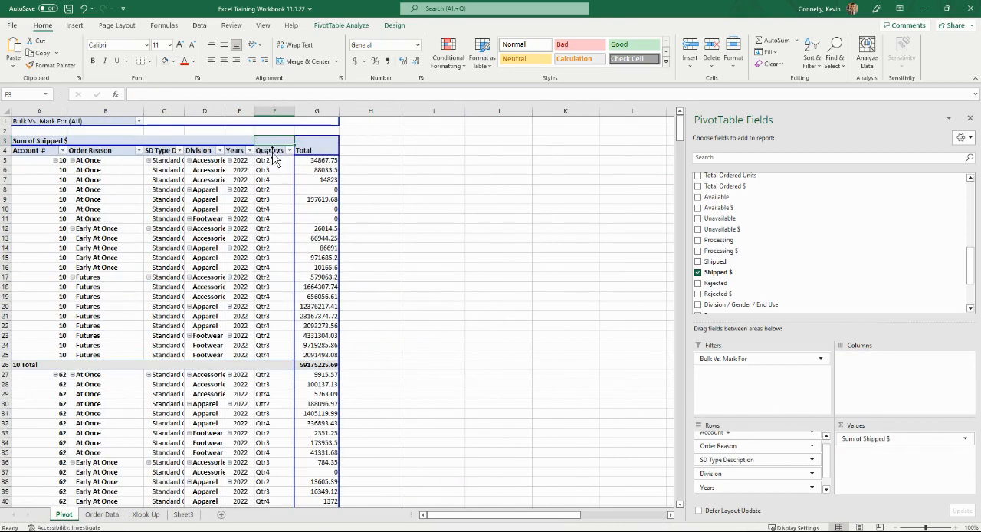
left_click_drag(274, 159, 338, 154)
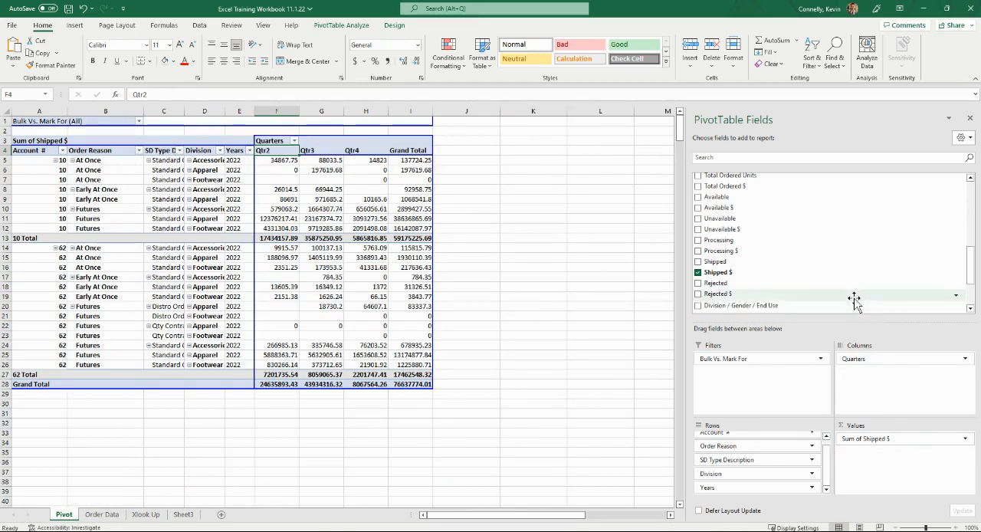
Examine the available PivotTable fields and the filter choices of the Division field, keeping all divisions selected
scroll(889, 269, "up", 5)
scroll(780, 247, "down", 5)
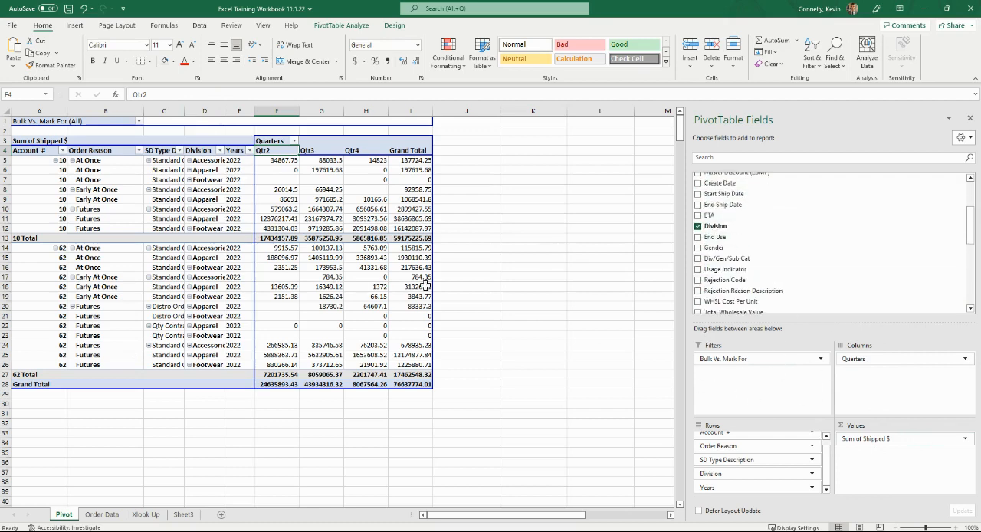
left_click(515, 264)
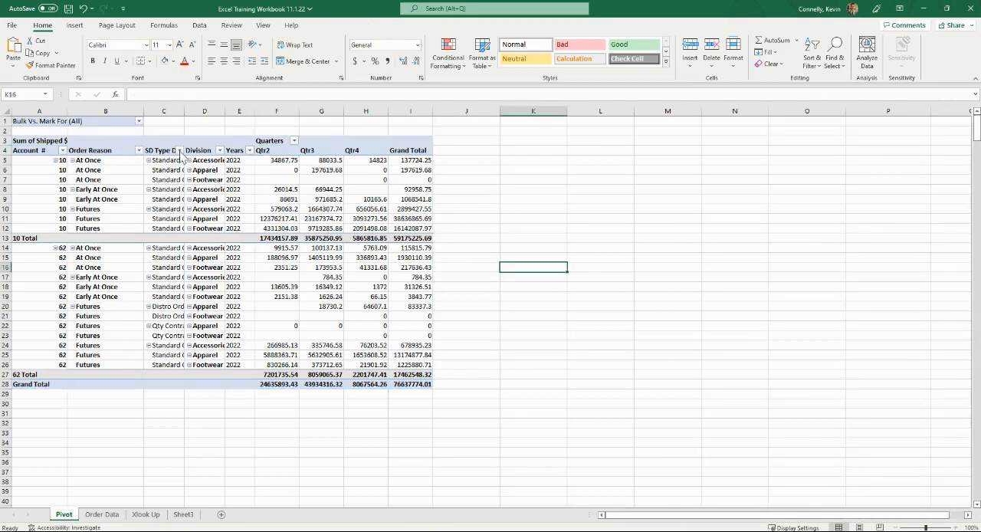
left_click(220, 151)
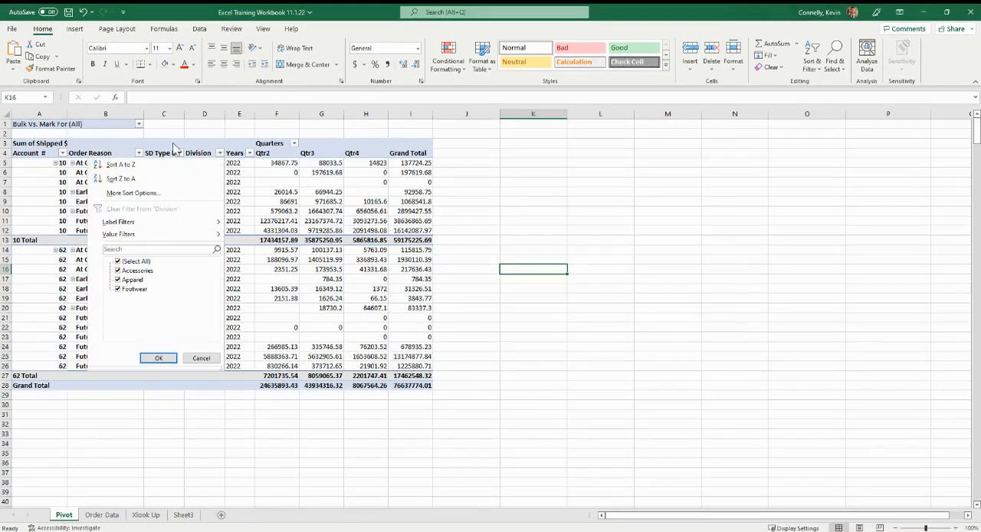
left_click(158, 358)
Show the filter choices of the Bulk Vs. Mark For report filter
left_click(296, 202)
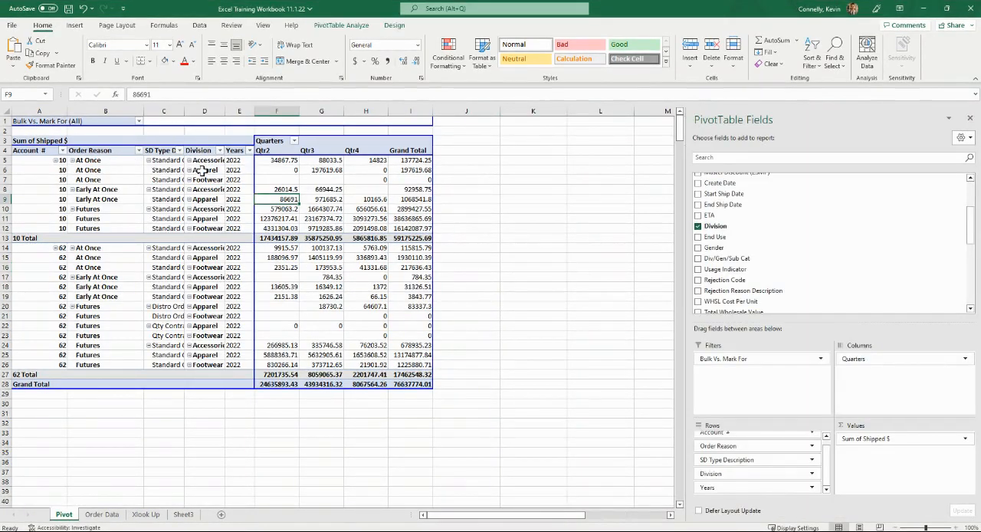
left_click(138, 122)
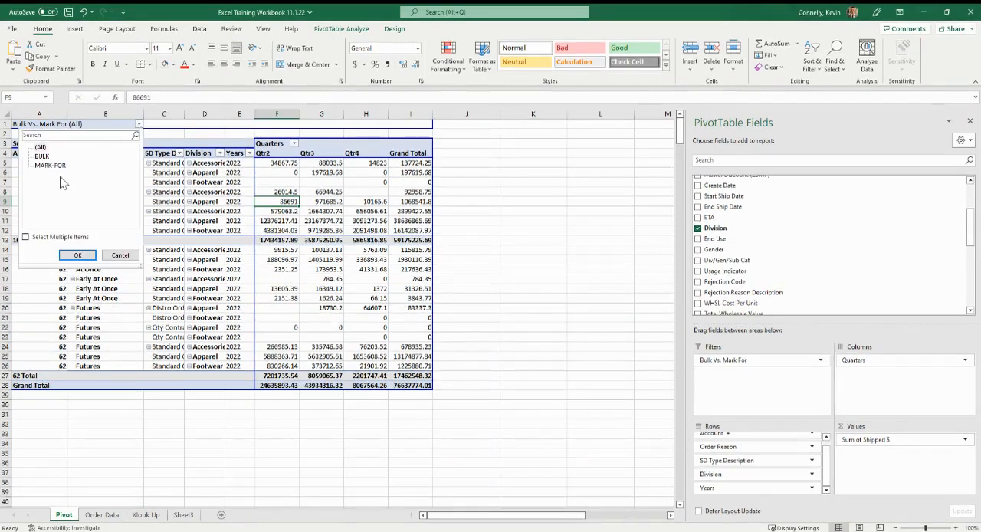